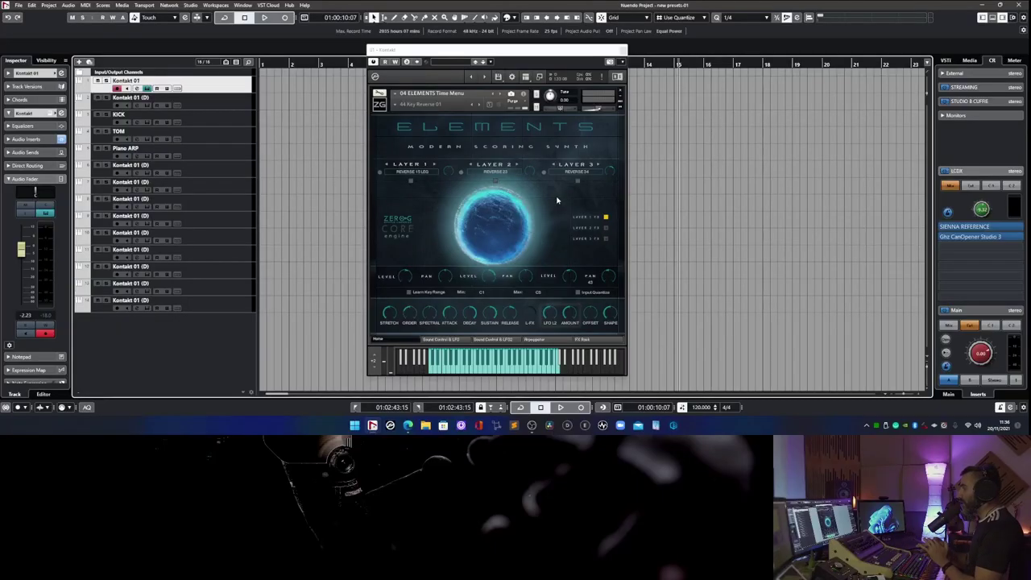
# Show Kontakt's file browser beside the instrument and look at the envelope sliders of Layers 1, 2 and 3.
pyautogui.click(539, 76)
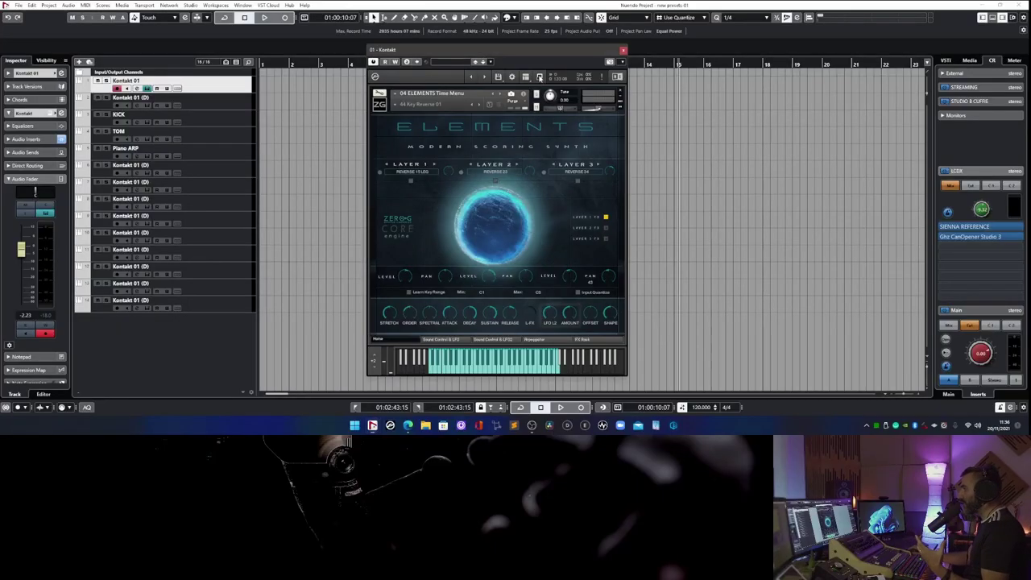
pyautogui.moveTo(456, 49); pyautogui.dragTo(410, 40)
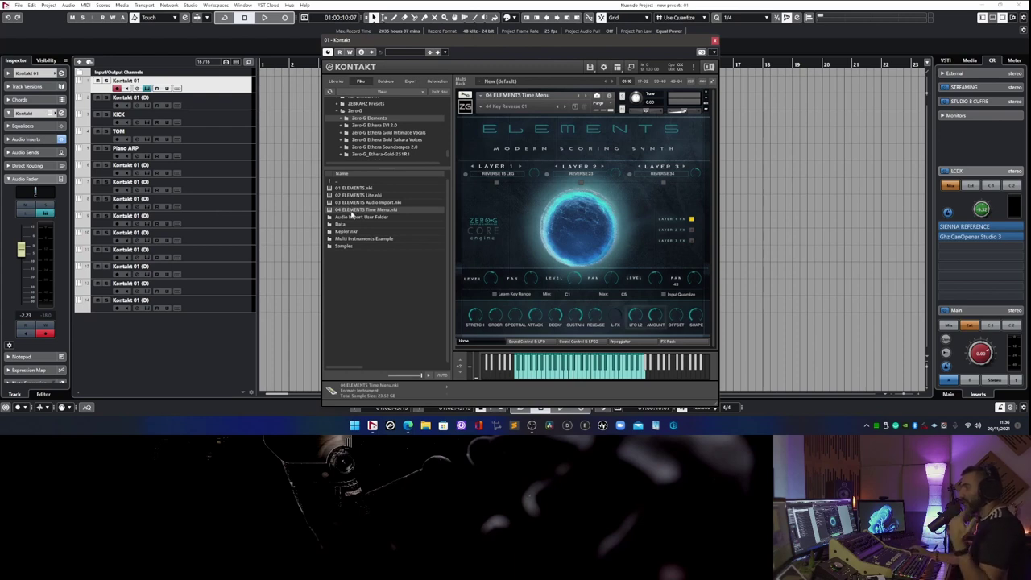
pyautogui.click(497, 184)
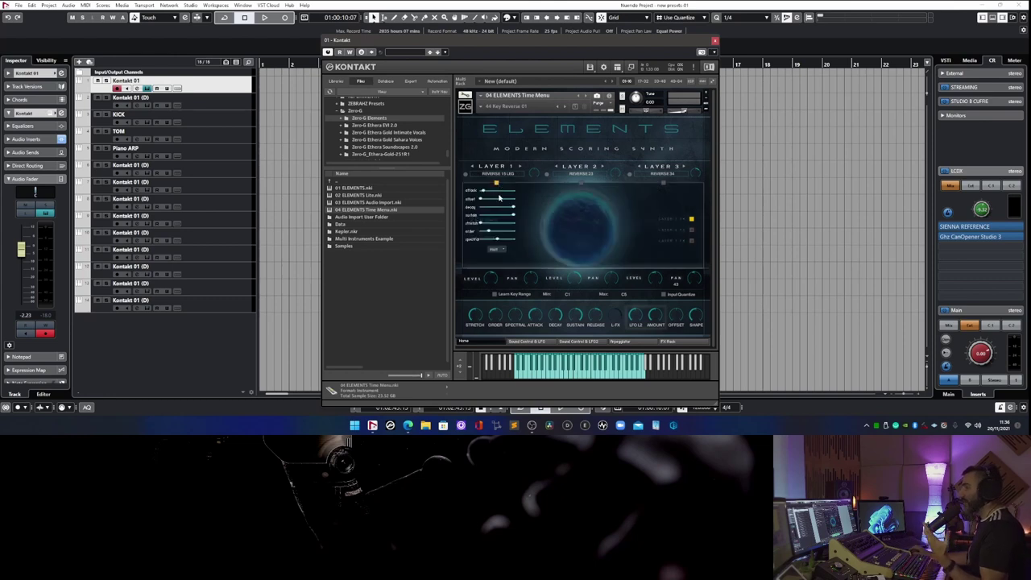
pyautogui.click(582, 185)
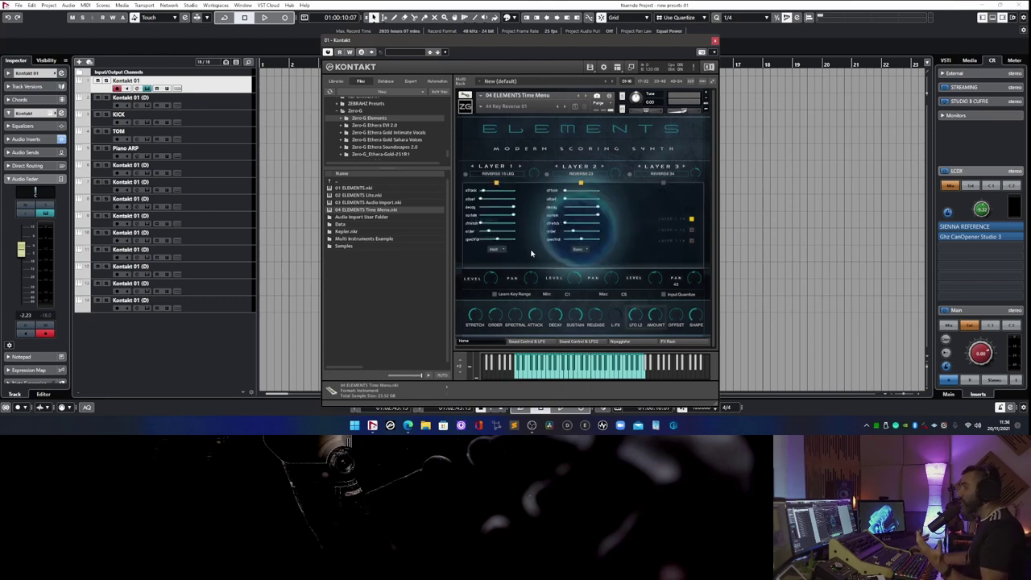
pyautogui.click(664, 183)
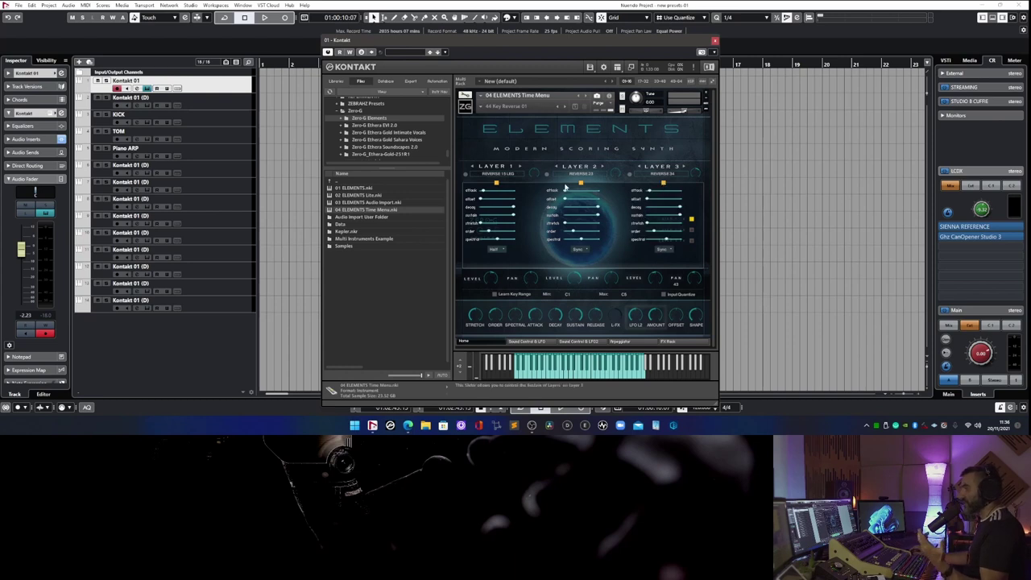
pyautogui.click(497, 184)
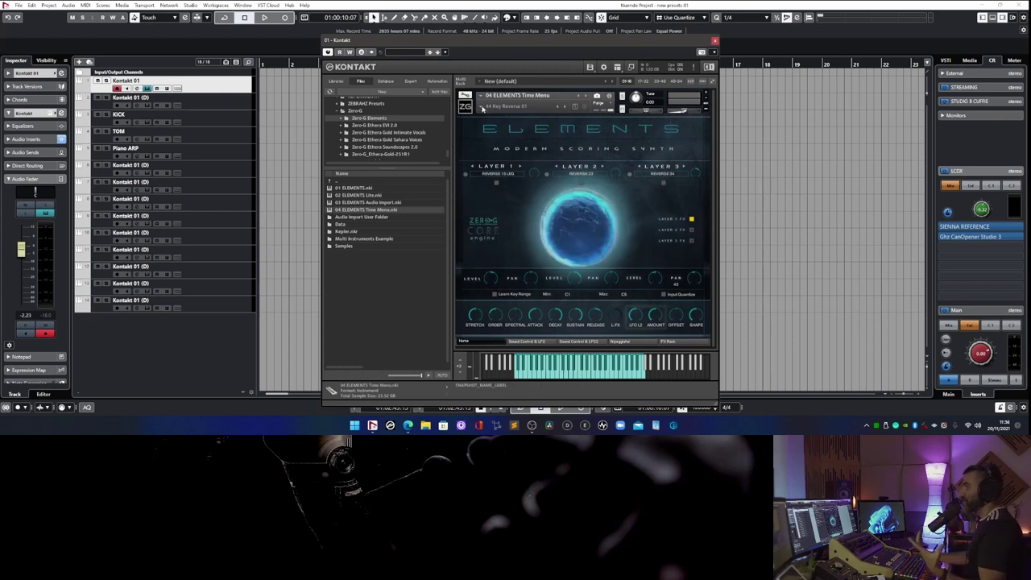
# Look through the snapshot list of the 04 ELEMENTS Time Menu instrument.
pyautogui.click(483, 107)
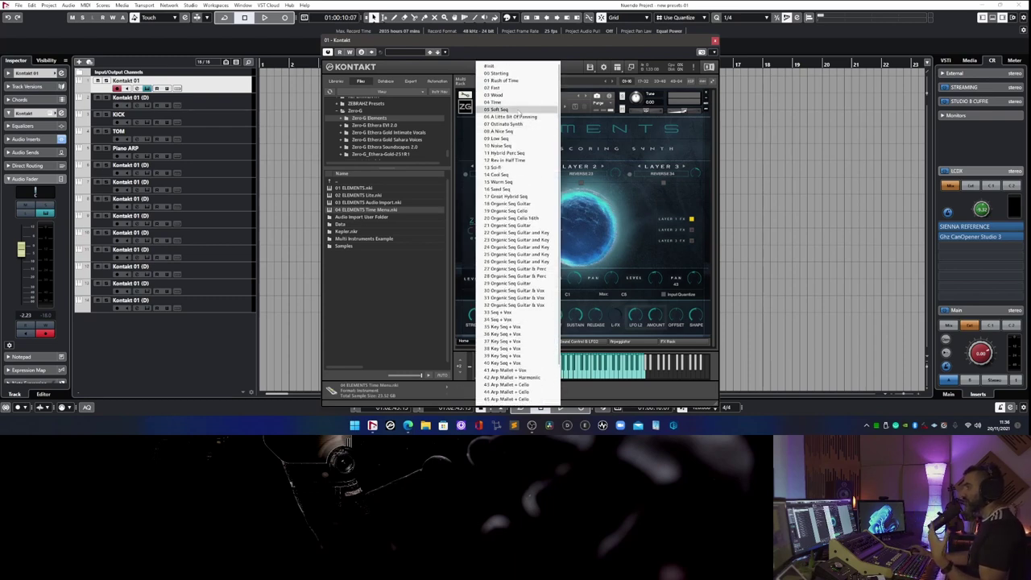
pyautogui.click(668, 143)
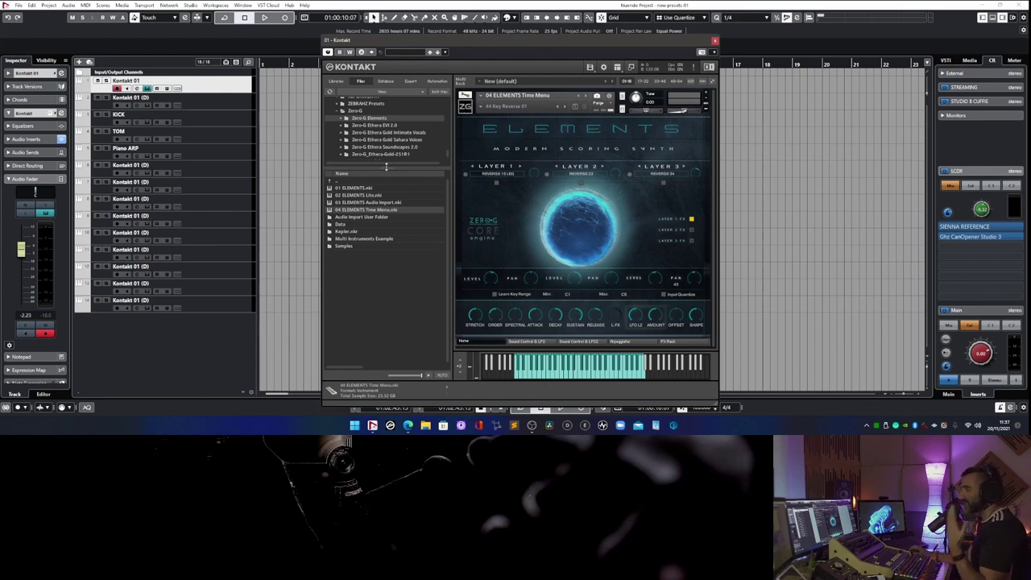
pyautogui.moveTo(387, 167)
pyautogui.mouseDown()
pyautogui.moveTo(386, 144)
pyautogui.moveTo(387, 165)
pyautogui.mouseUp()
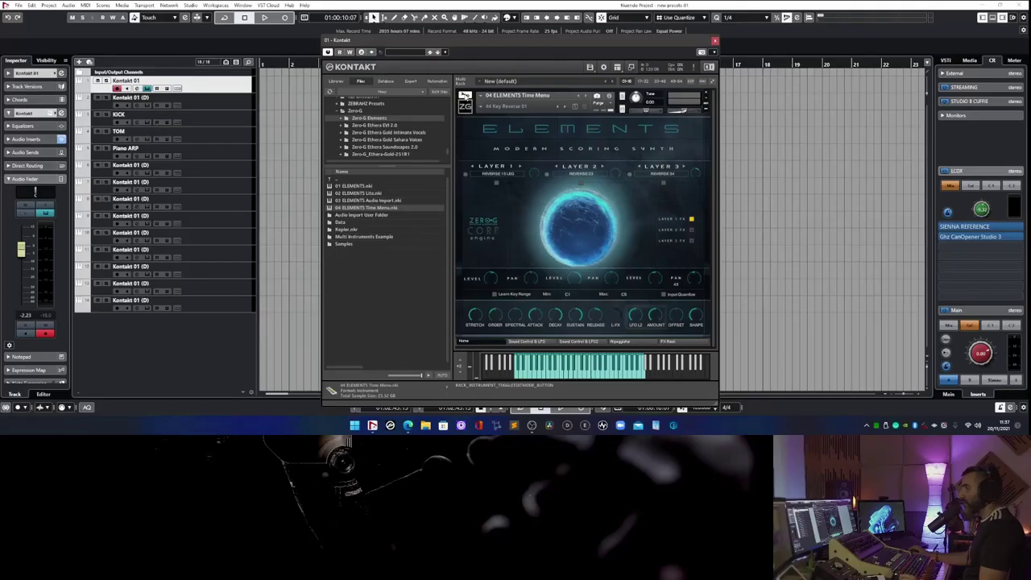
# Look up the snapshot saving location in the Instrument Options and view its folder's contents in File Explorer.
pyautogui.click(465, 95)
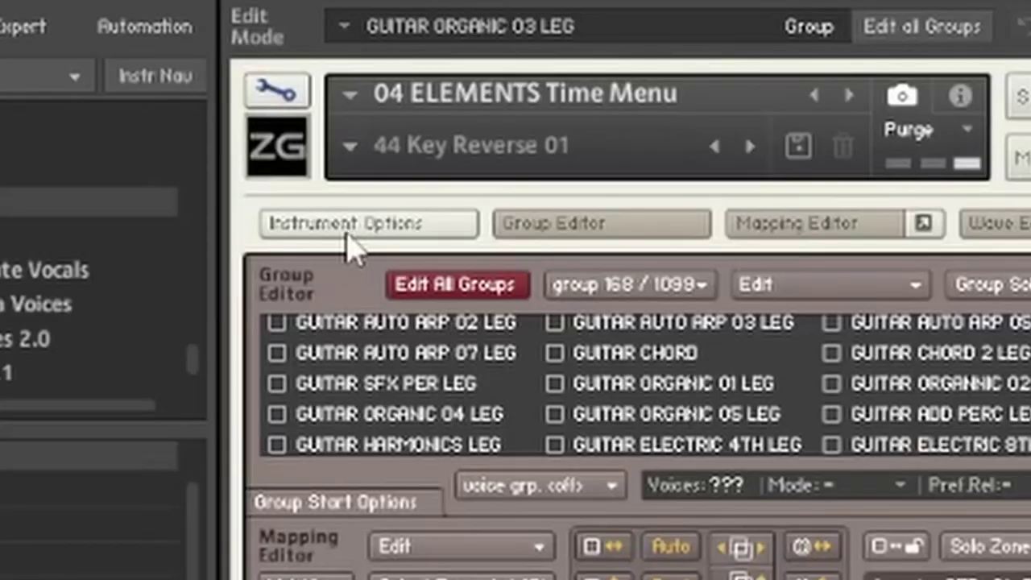
pyautogui.click(349, 238)
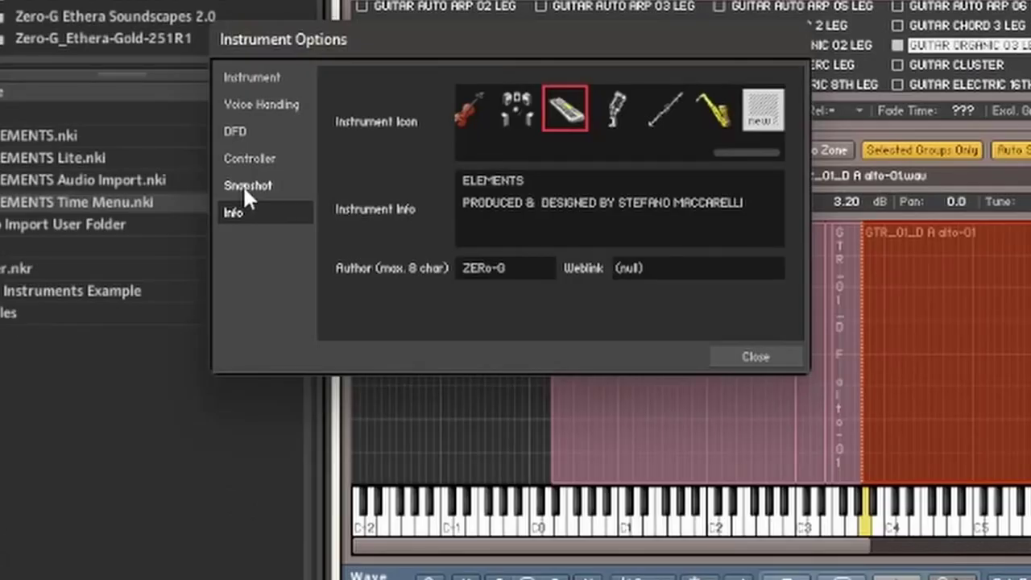
pyautogui.click(247, 194)
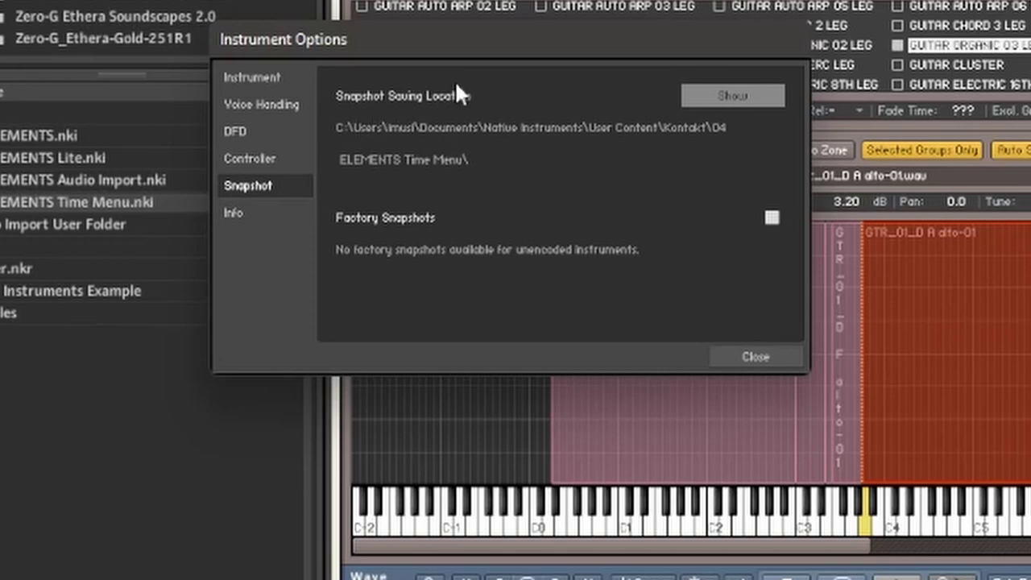
pyautogui.click(738, 98)
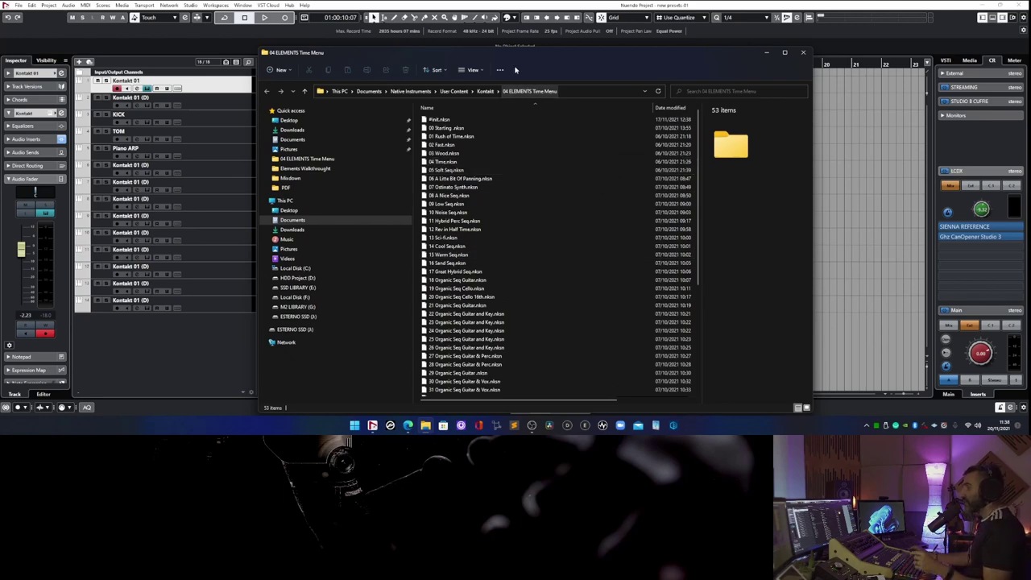
pyautogui.hotkey('alt', 'Tab')
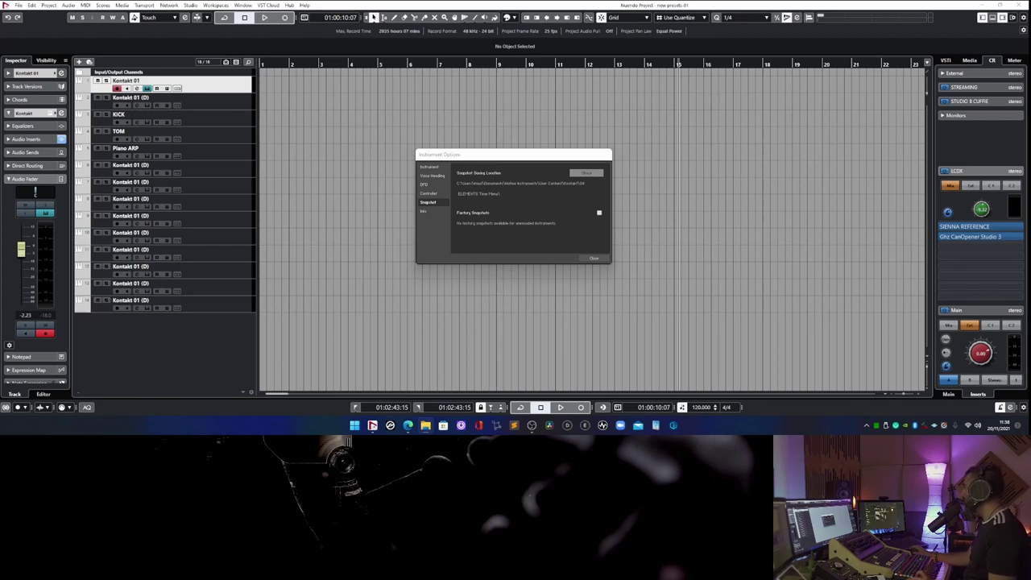
pyautogui.click(594, 258)
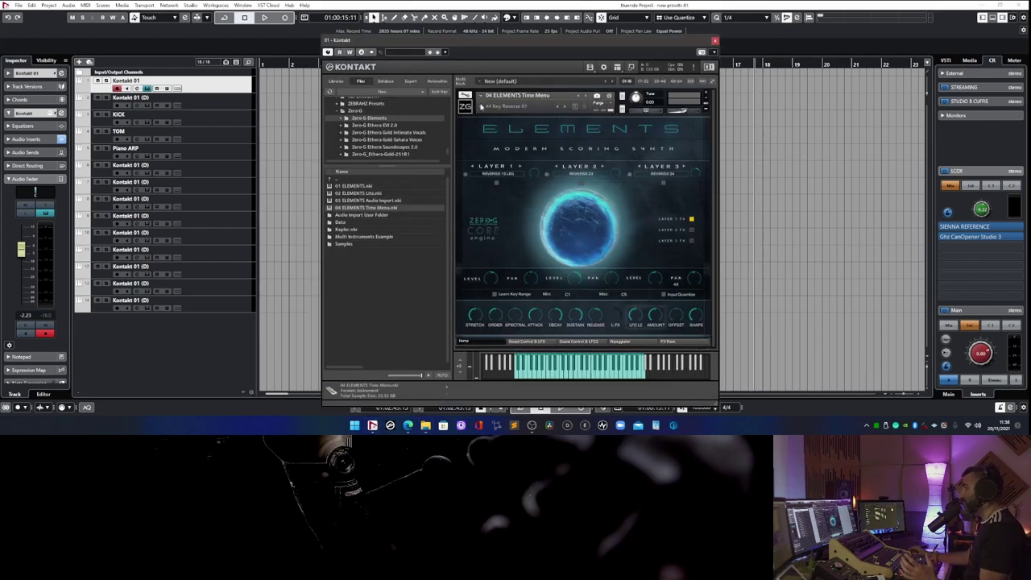
# Create the missing user snapshot path for 04 ELEMENTS Time Menu from the Instrument Options and show its folder.
pyautogui.click(466, 95)
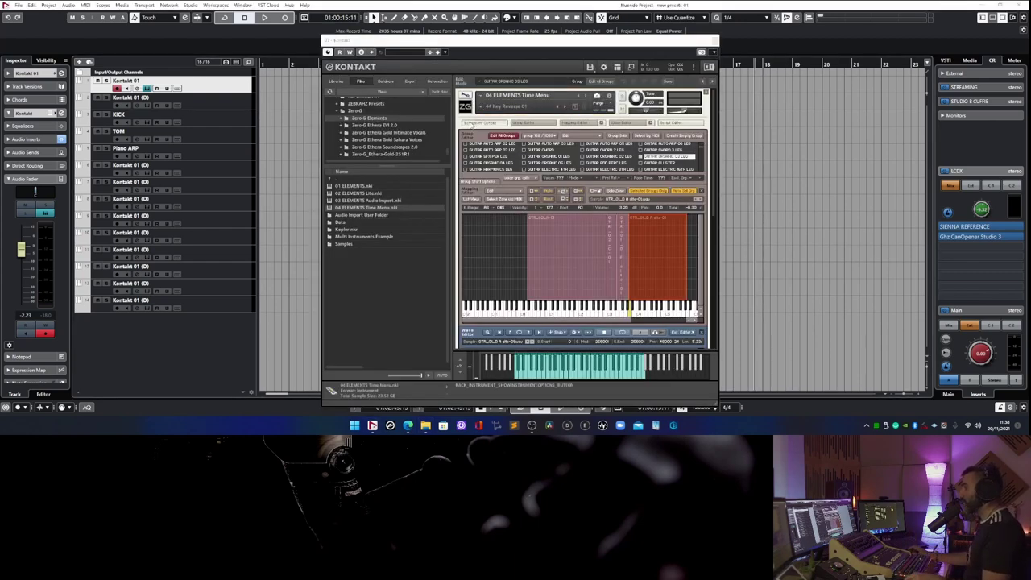
pyautogui.click(477, 123)
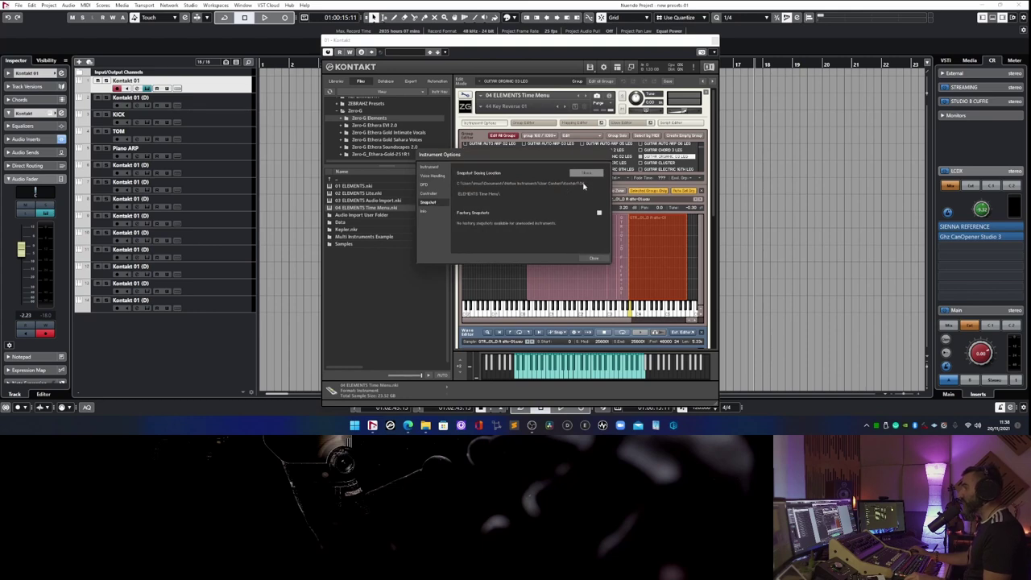
pyautogui.click(585, 173)
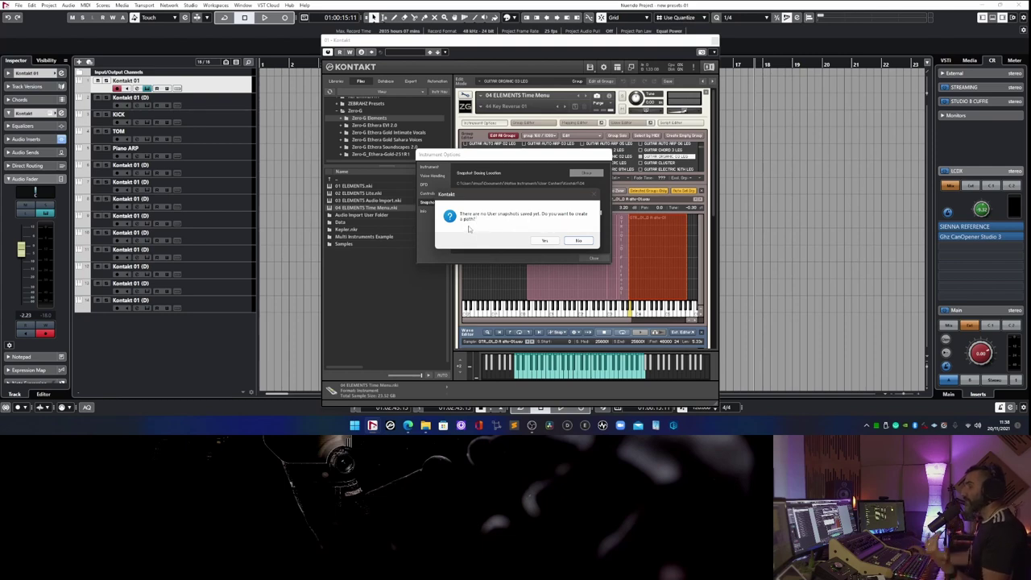
pyautogui.click(554, 244)
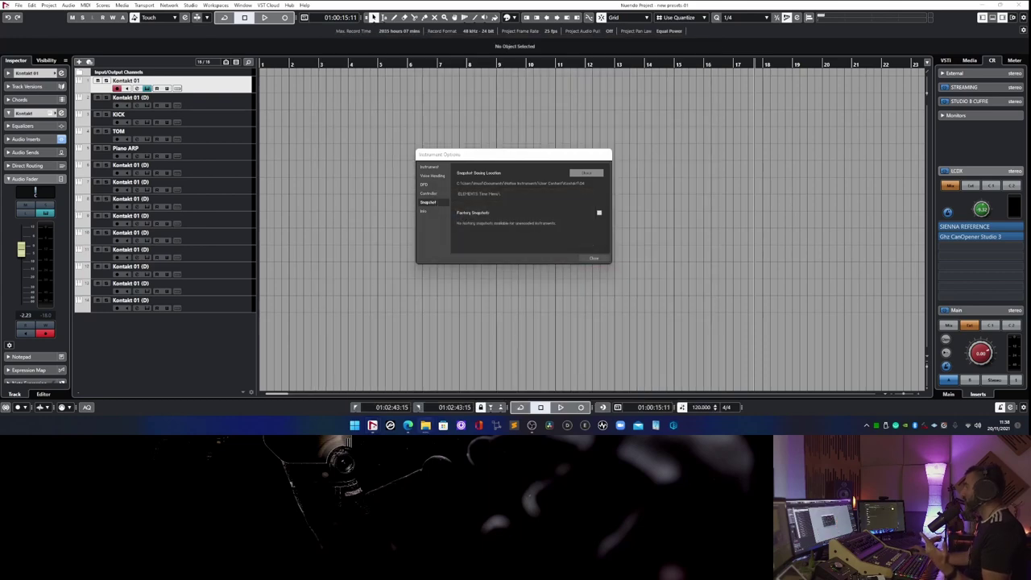
pyautogui.click(586, 172)
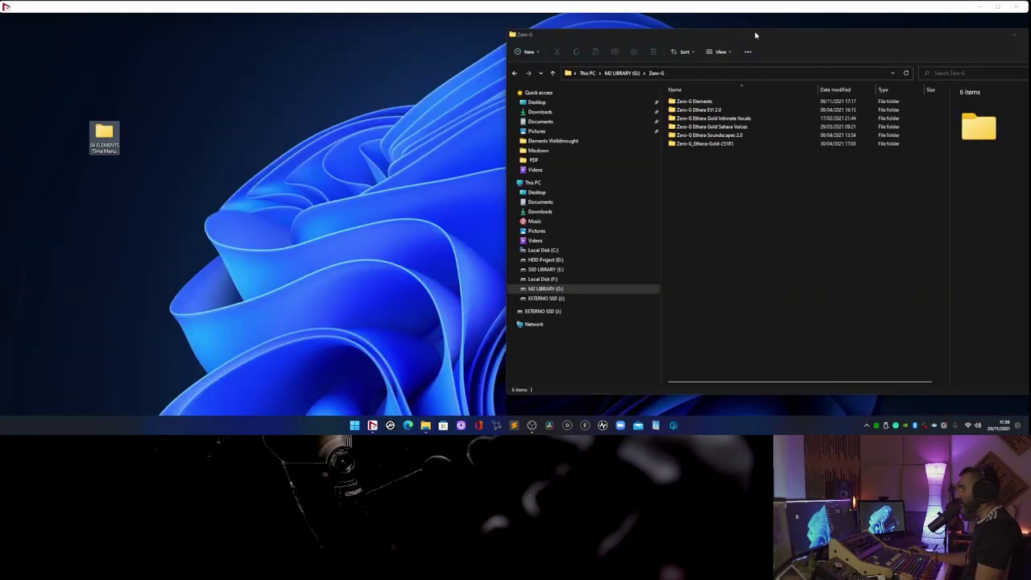
# In File Explorer, examine the Snapshot_Presets folder inside the Data folder of the Zero-G Elements library.
pyautogui.moveTo(756, 35); pyautogui.dragTo(520, 41)
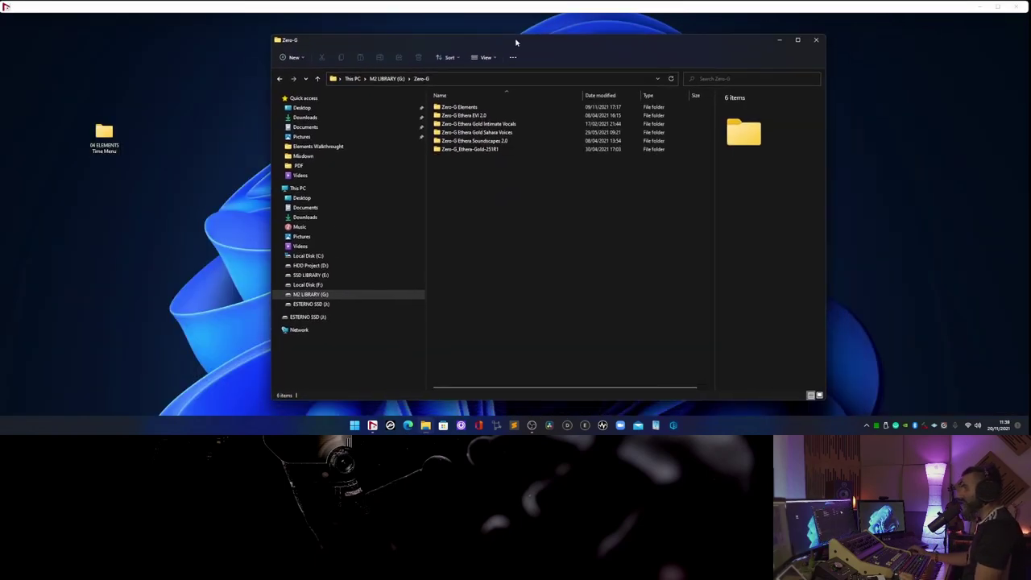
pyautogui.doubleClick(461, 108)
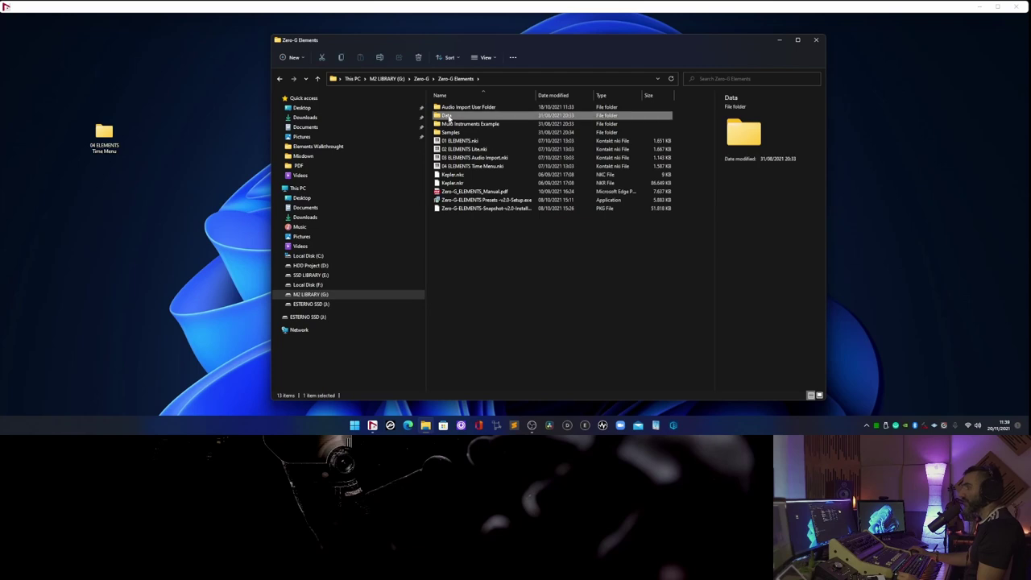
pyautogui.doubleClick(450, 119)
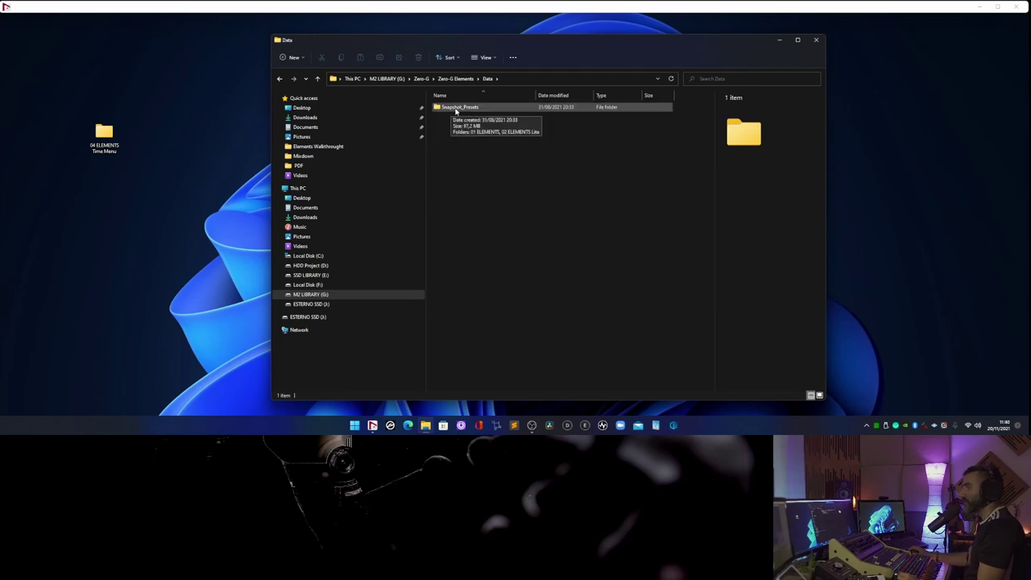
pyautogui.doubleClick(456, 108)
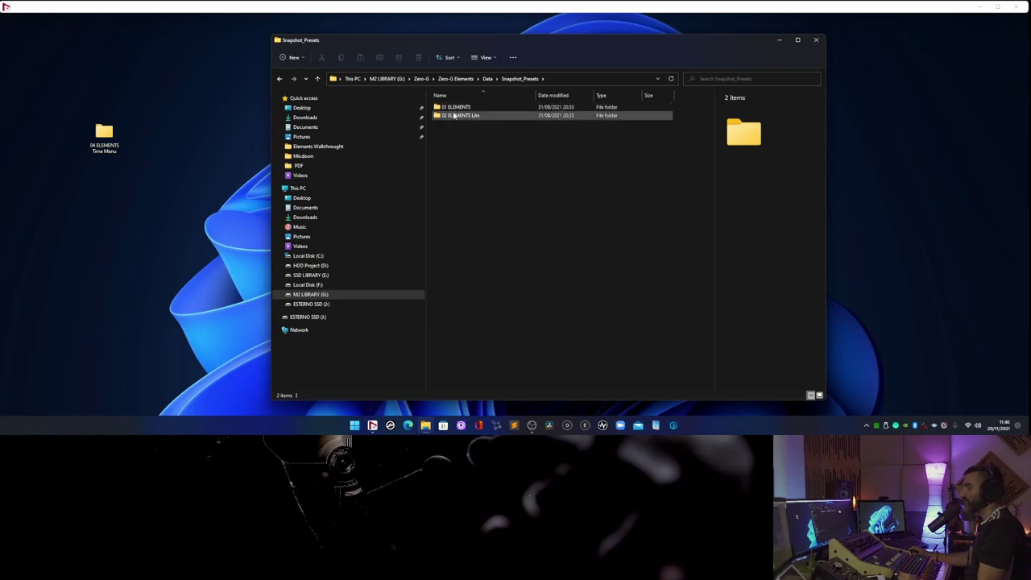
pyautogui.moveTo(455, 116)
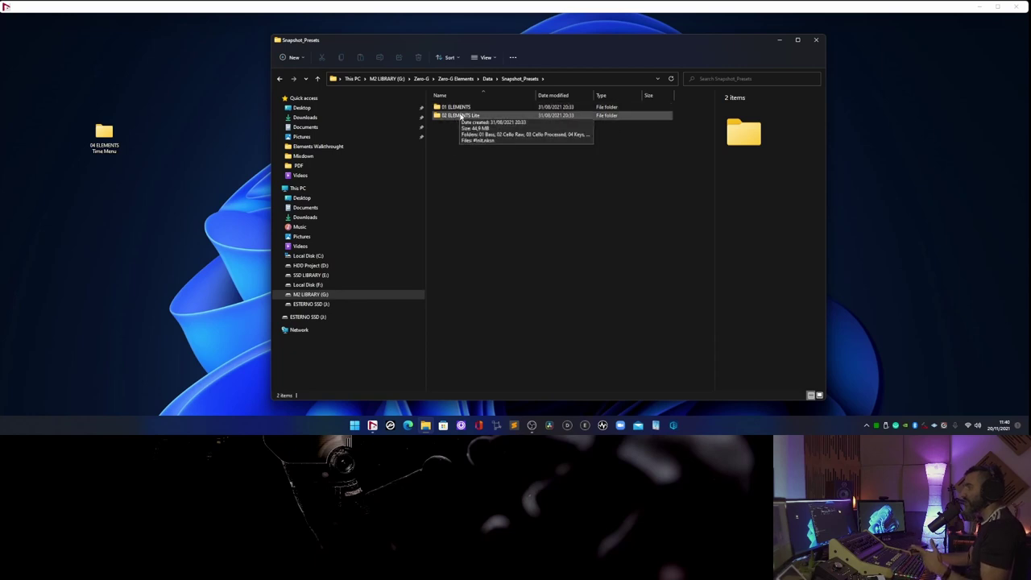
pyautogui.click(280, 79)
pyautogui.click(280, 79)
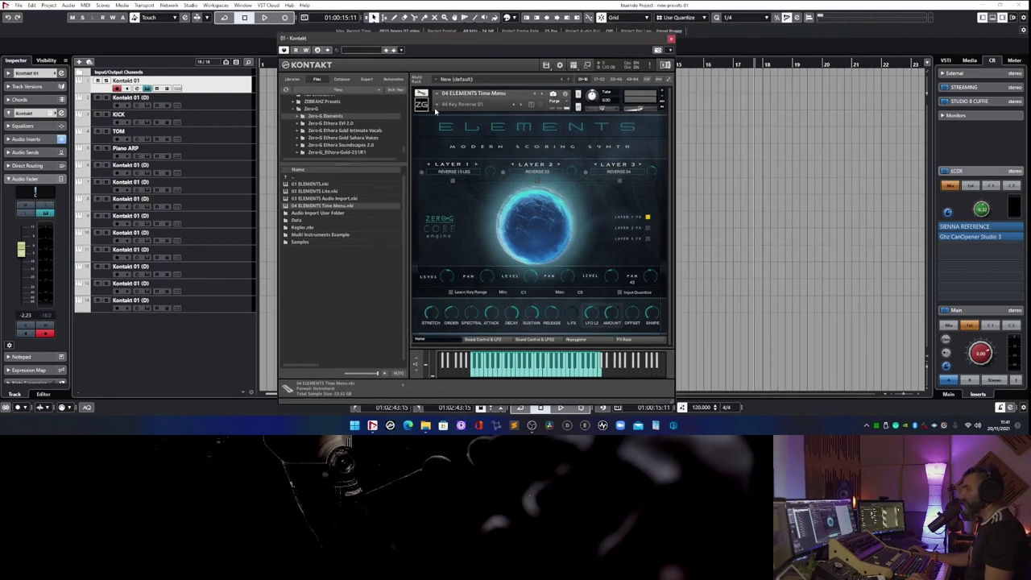
# Back in Kontakt, check which snapshots the 04 ELEMENTS Time Menu instrument offers, down to 51 Tuned Percussive Guitar.
pyautogui.click(453, 104)
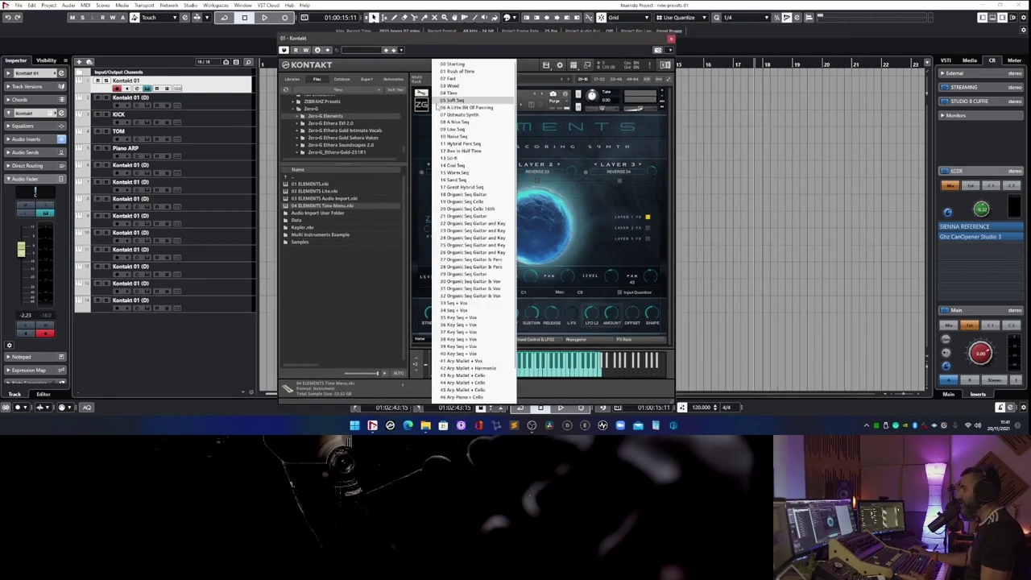
pyautogui.scroll(-2, 476, 357)
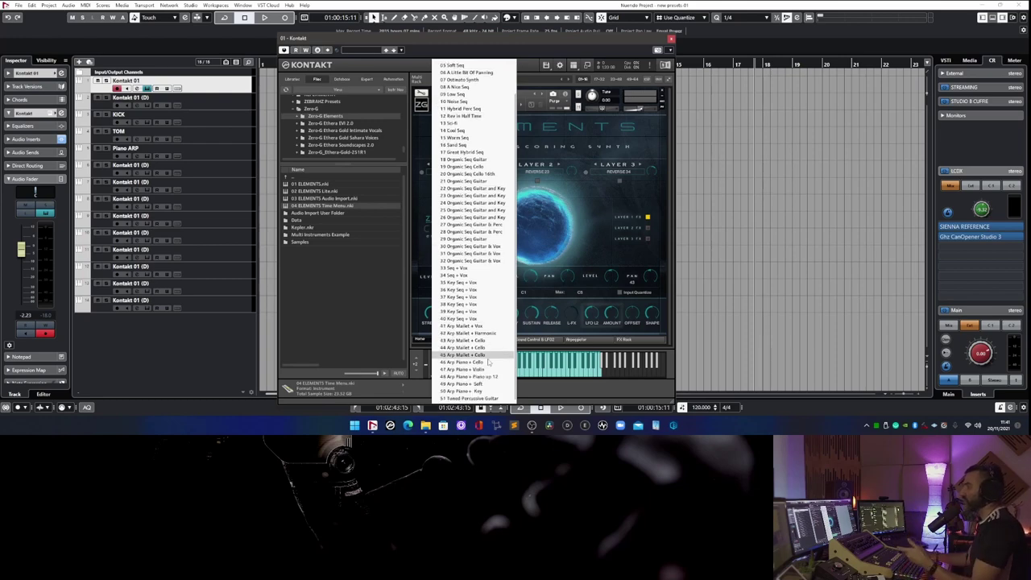
pyautogui.click(612, 143)
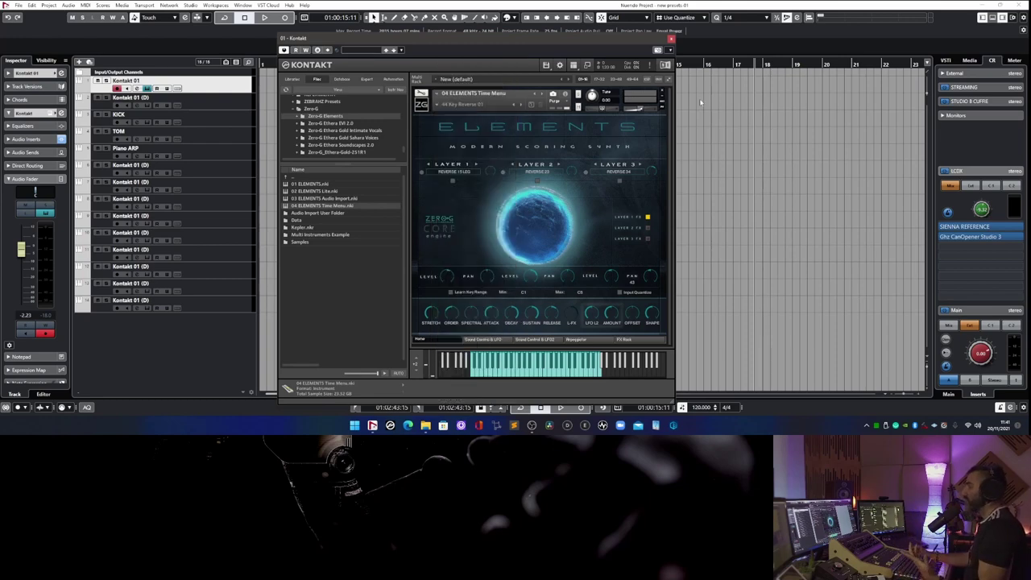
# Clear the project window from view and inspect the subfolders of the desktop's 04 ELEMENTS Time Menu folder.
pyautogui.click(982, 6)
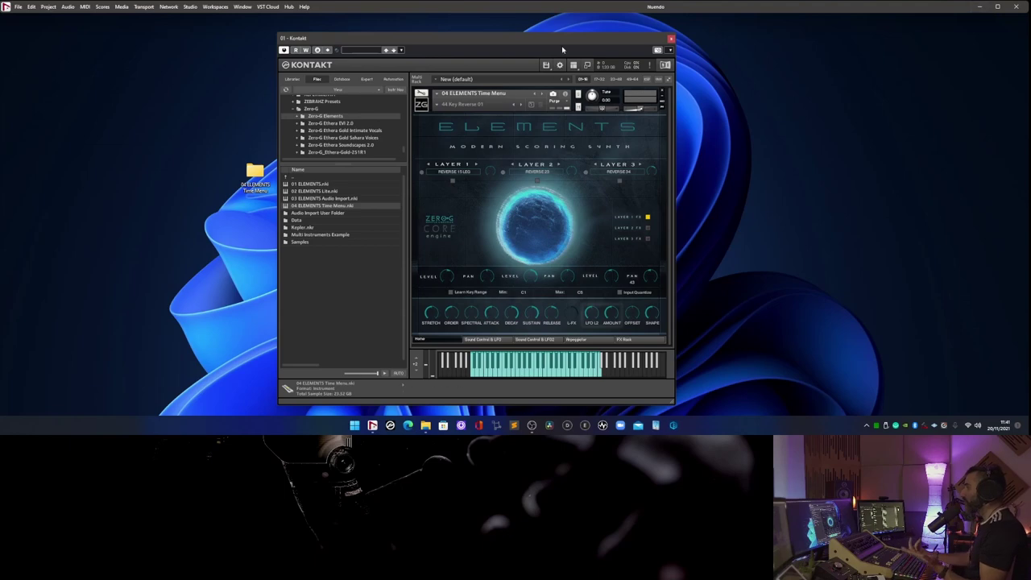
pyautogui.moveTo(564, 38); pyautogui.dragTo(766, 32)
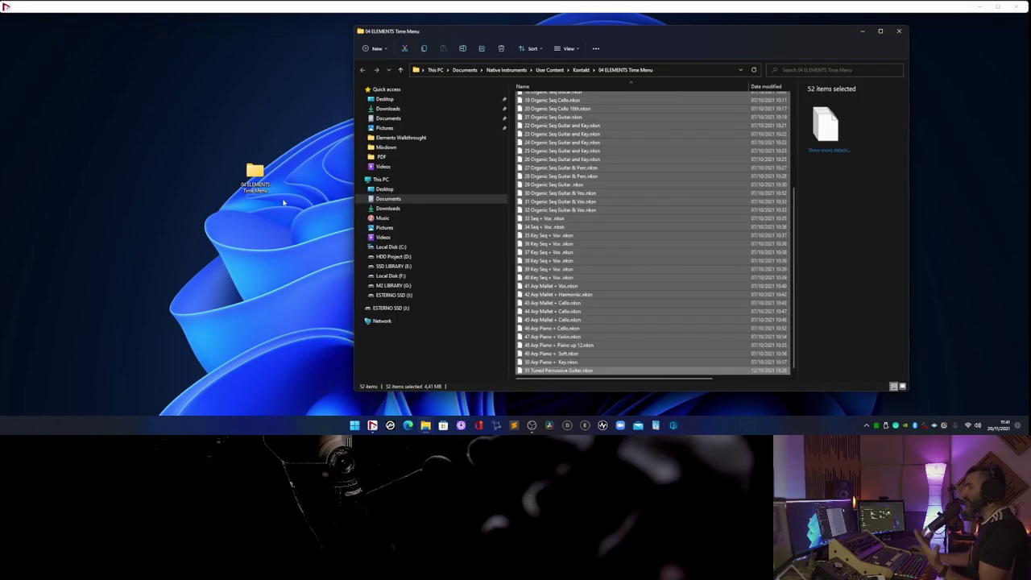
pyautogui.doubleClick(255, 174)
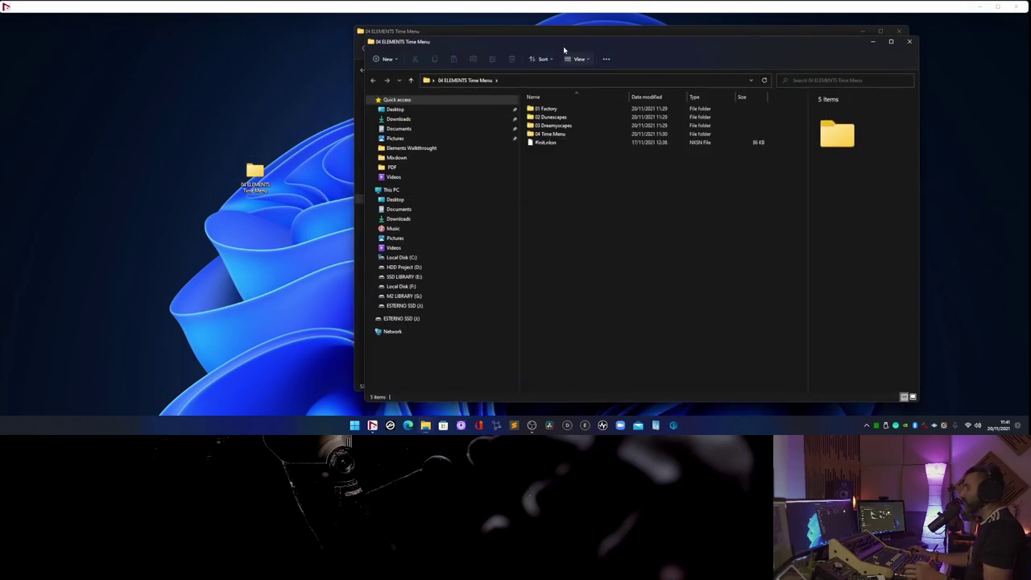
pyautogui.hotkey('ctrl', 'w')
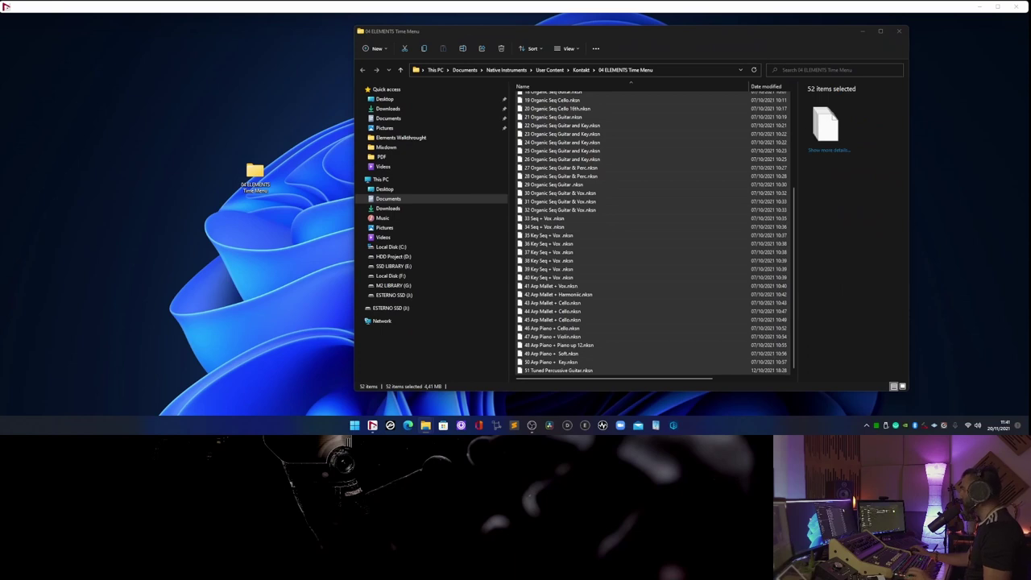
# Place the Dunescapes folder in the 04 ELEMENTS Time Menu user snapshot folder and switch back to Kontakt in Nuendo.
pyautogui.moveTo(1028, 170); pyautogui.dragTo(713, 203)
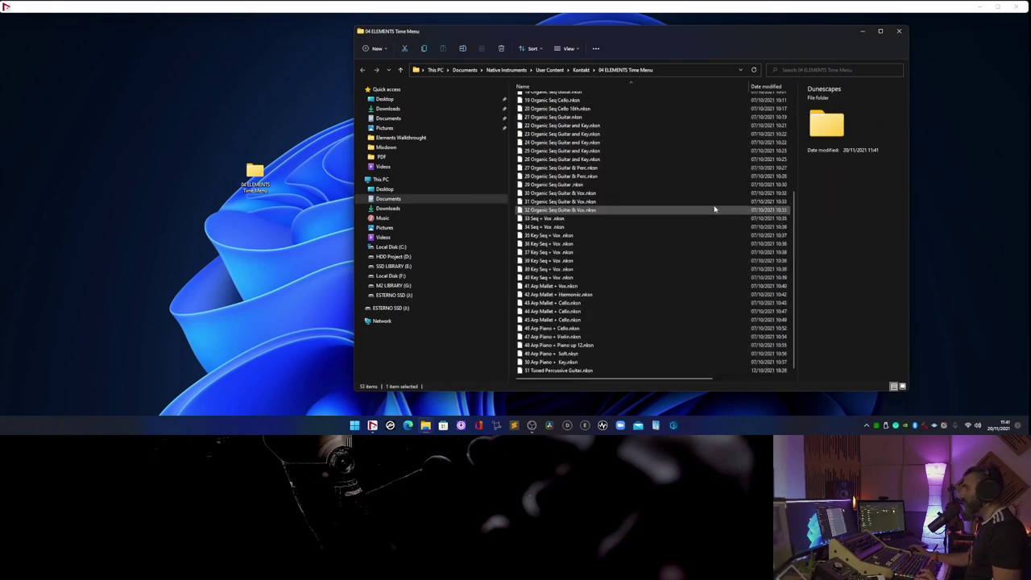
pyautogui.moveTo(374, 427)
pyautogui.click(340, 392)
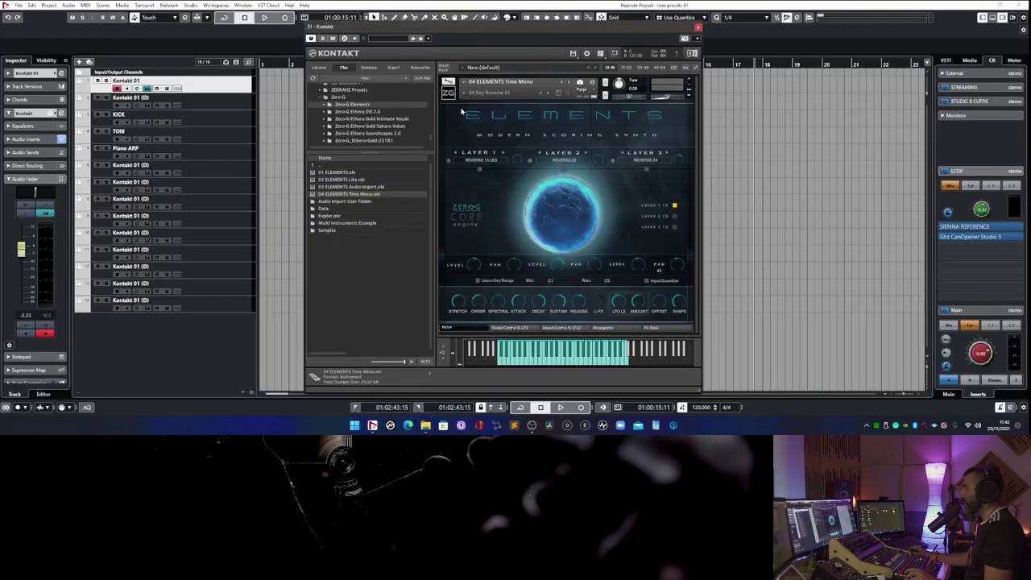
# Check the snapshot list of the 04 ELEMENTS Time Menu instrument, including the contents of its Dunescapes subfolder.
pyautogui.click(483, 88)
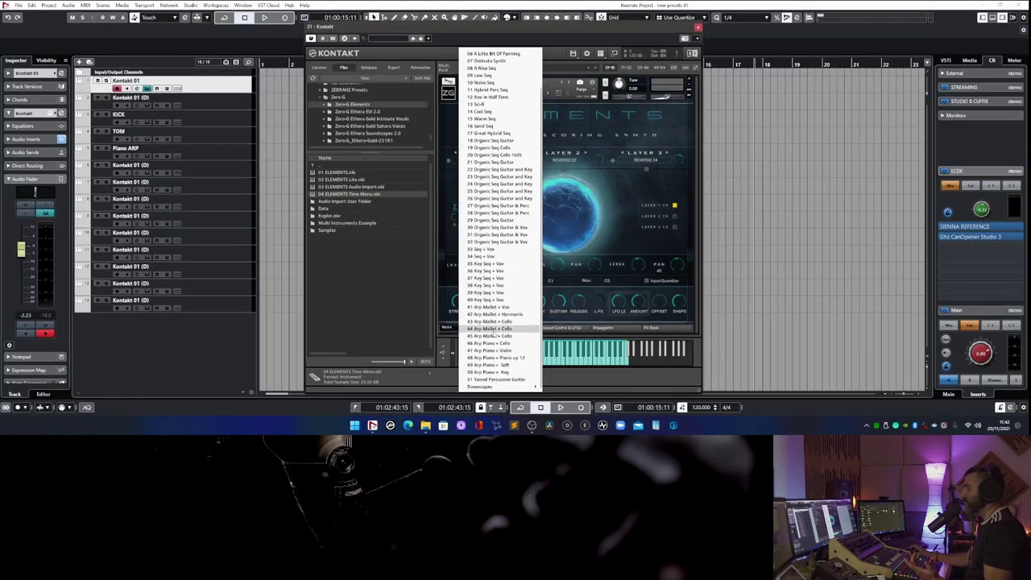
pyautogui.moveTo(499, 390)
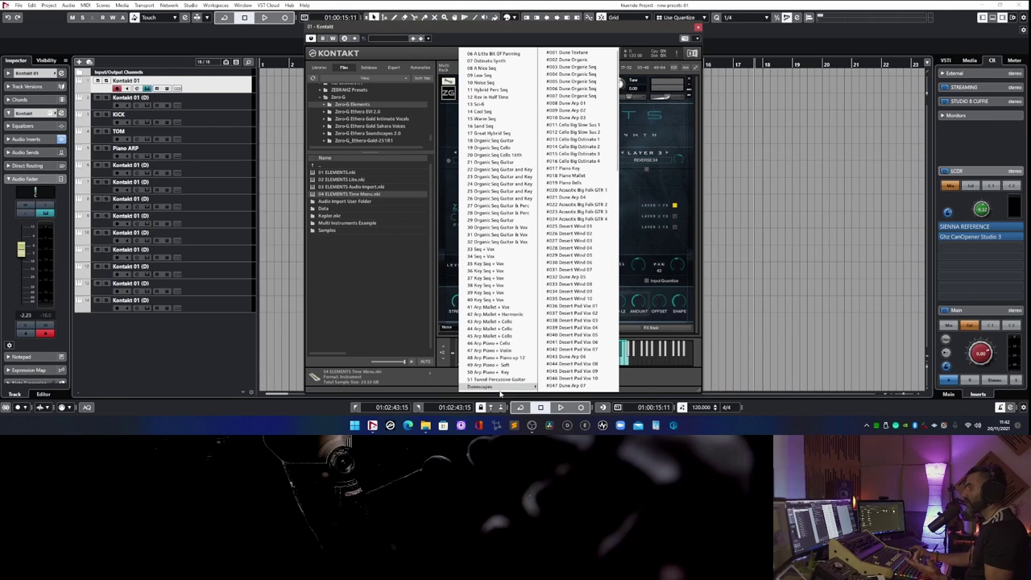
pyautogui.scroll(2, 499, 391)
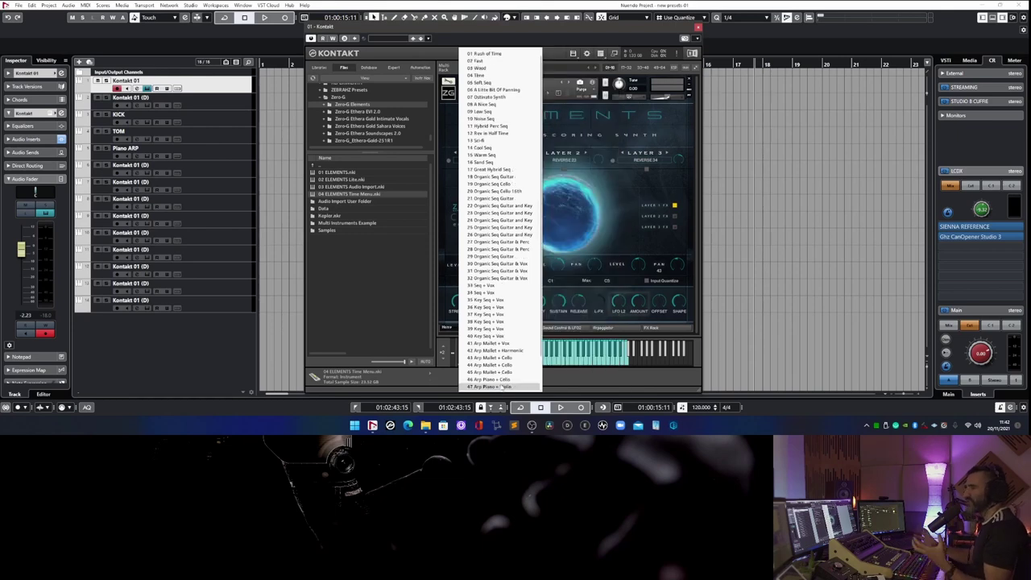
pyautogui.scroll(-2, 506, 386)
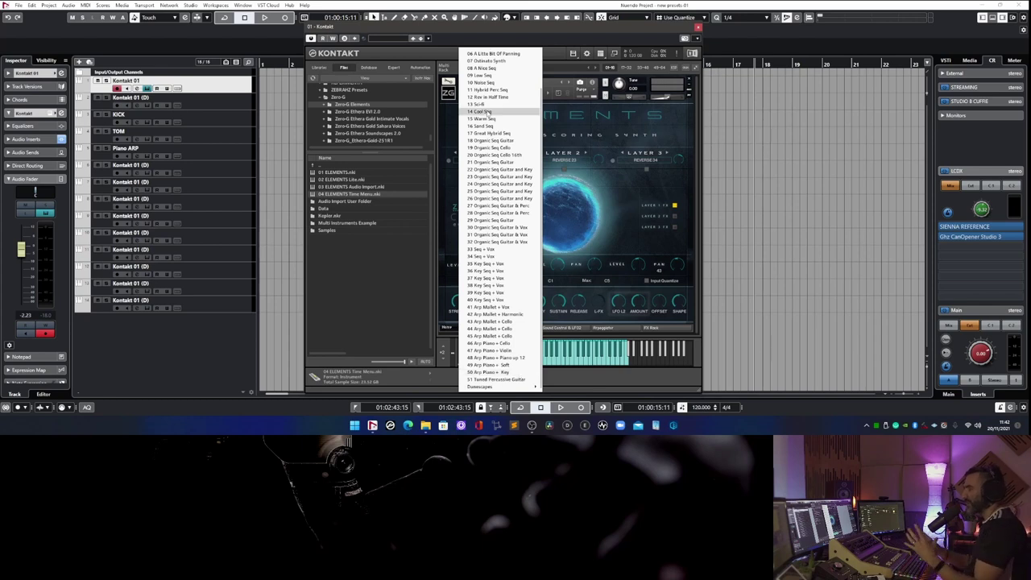
pyautogui.click(484, 104)
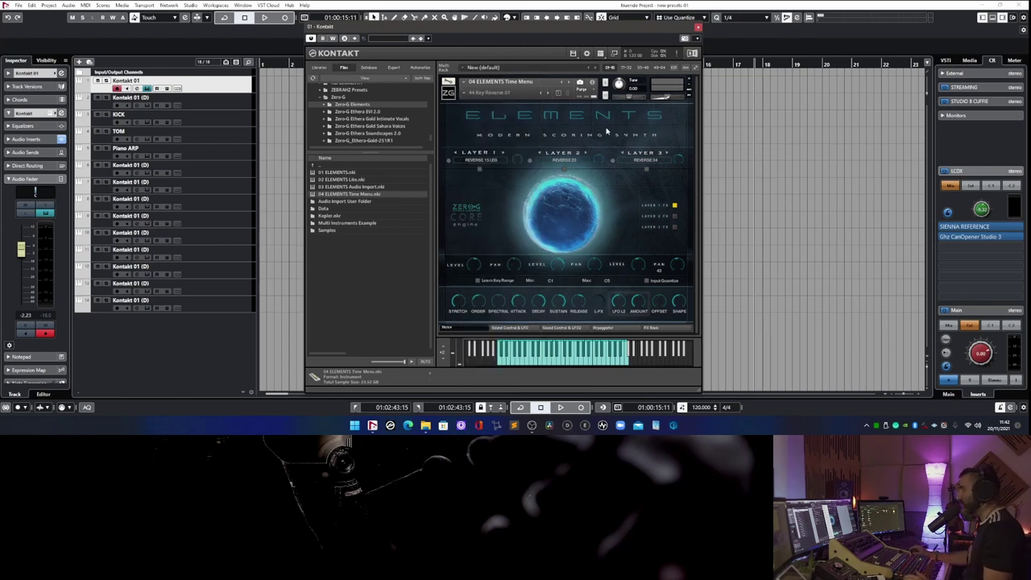
# Open the instrument's snapshot saving location from its Instrument Options and widen the folder window to show all file columns.
pyautogui.click(448, 83)
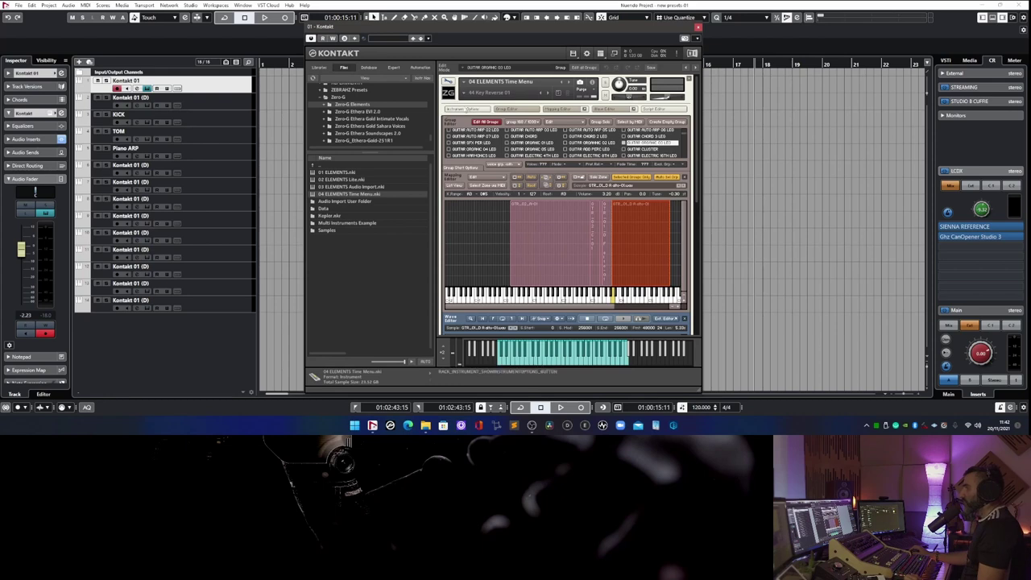
pyautogui.click(448, 83)
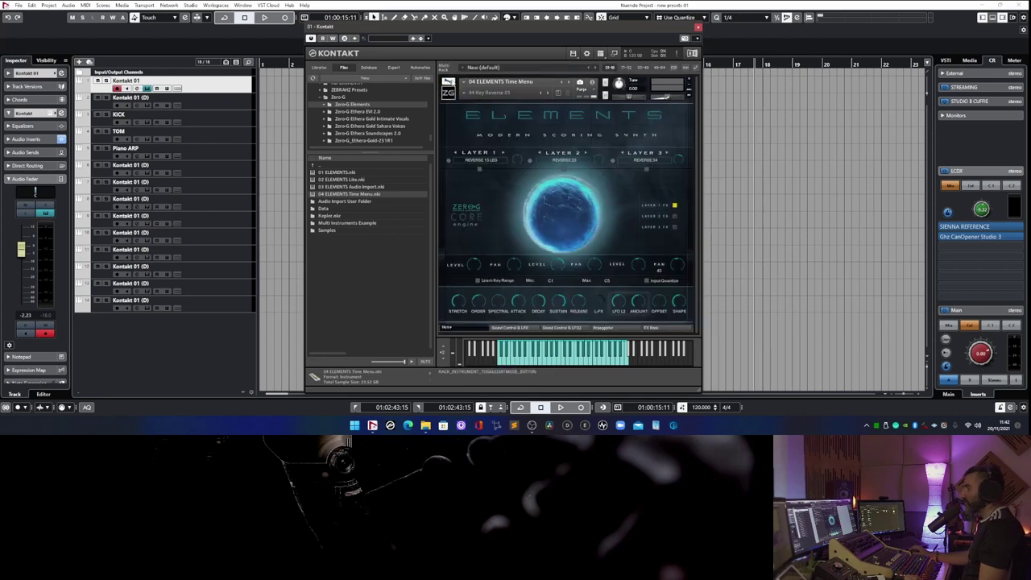
pyautogui.click(448, 83)
pyautogui.click(466, 109)
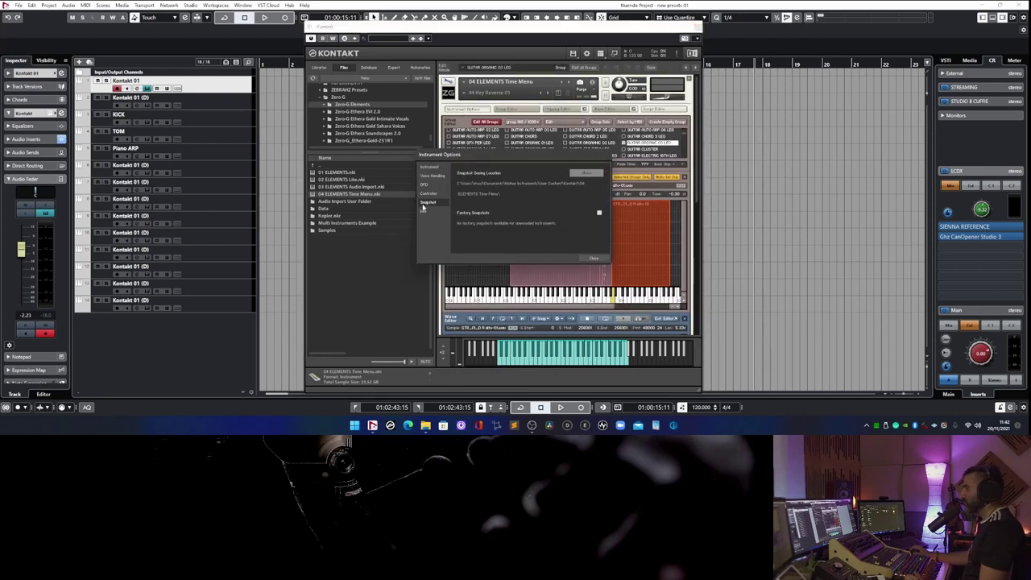
pyautogui.click(580, 177)
pyautogui.scroll(-6, 484, 154)
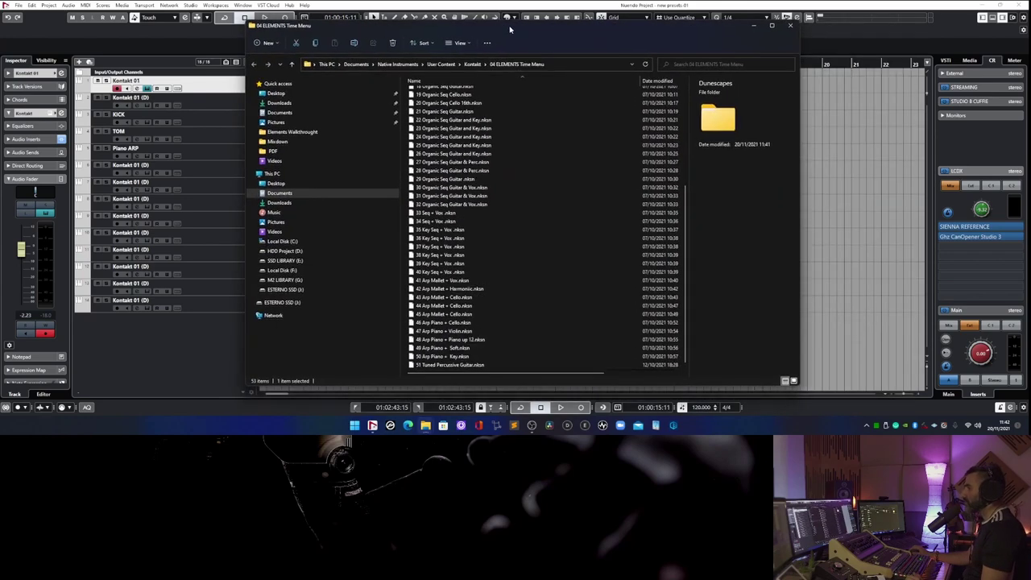
pyautogui.scroll(6, 483, 253)
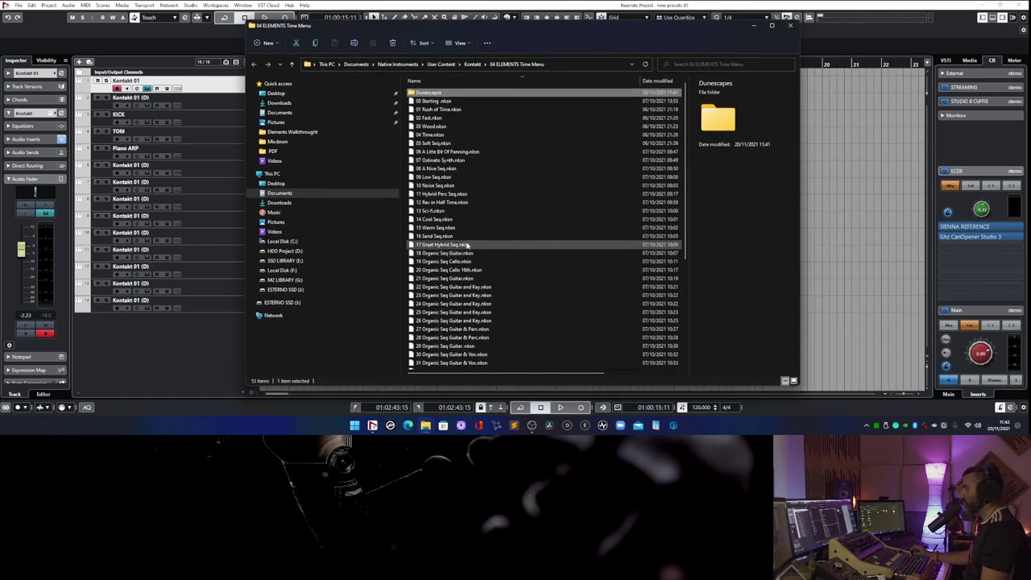
pyautogui.moveTo(793, 377); pyautogui.dragTo(896, 378)
pyautogui.scroll(-3, 613, 301)
pyautogui.scroll(3, 599, 170)
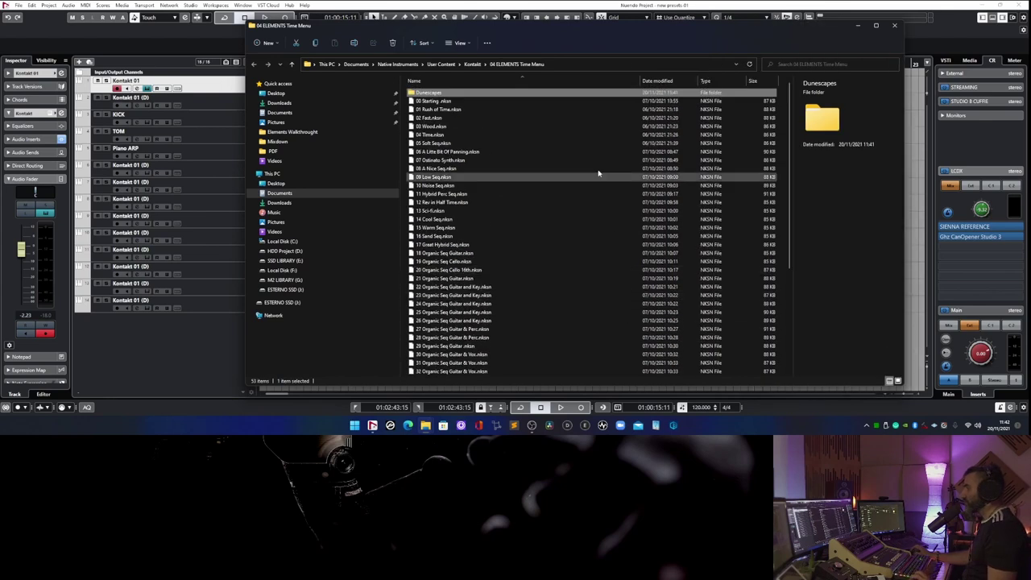
# Create a folder named Time Menù in the 04 ELEMENTS Time Menu snapshot folder.
pyautogui.rightClick(574, 134)
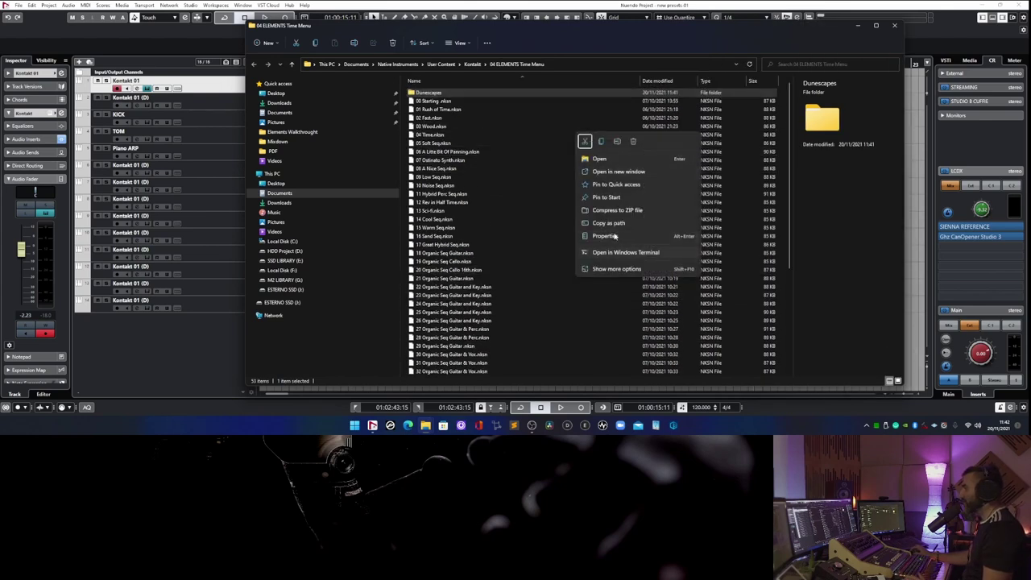
pyautogui.hotkey('ctrl', 'shift', 'n')
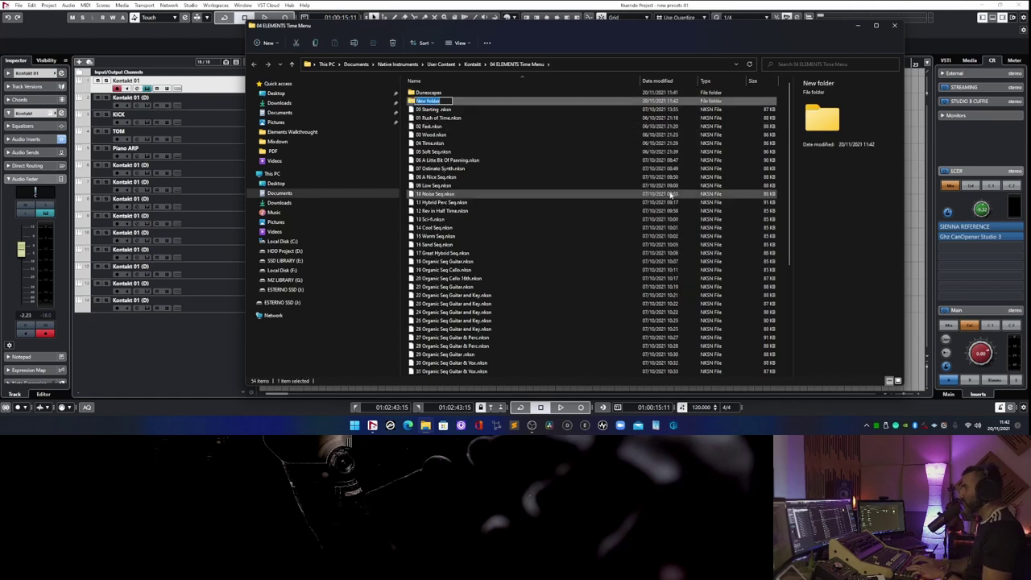
pyautogui.press('BackSpace')
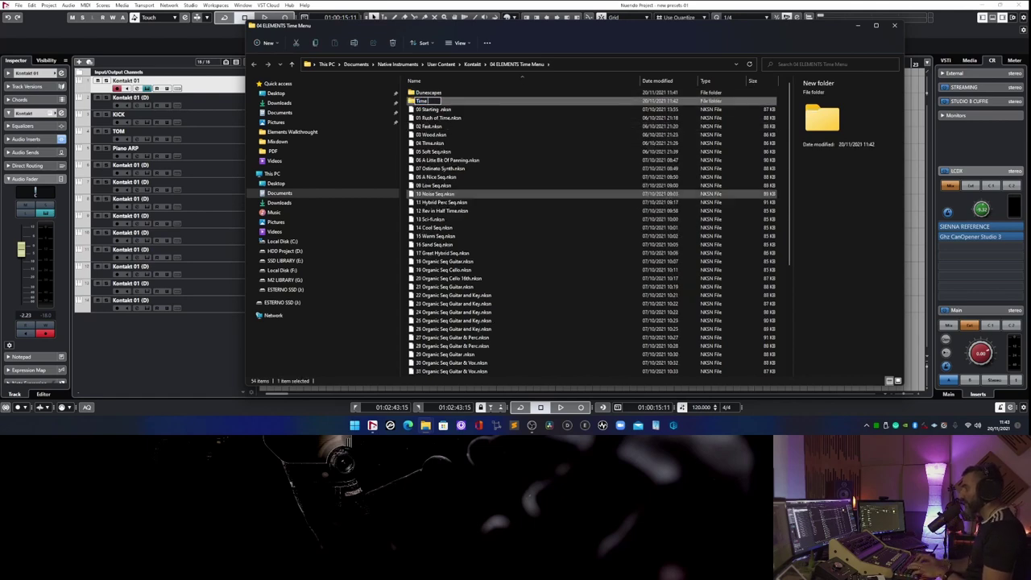
pyautogui.write('Time Men')
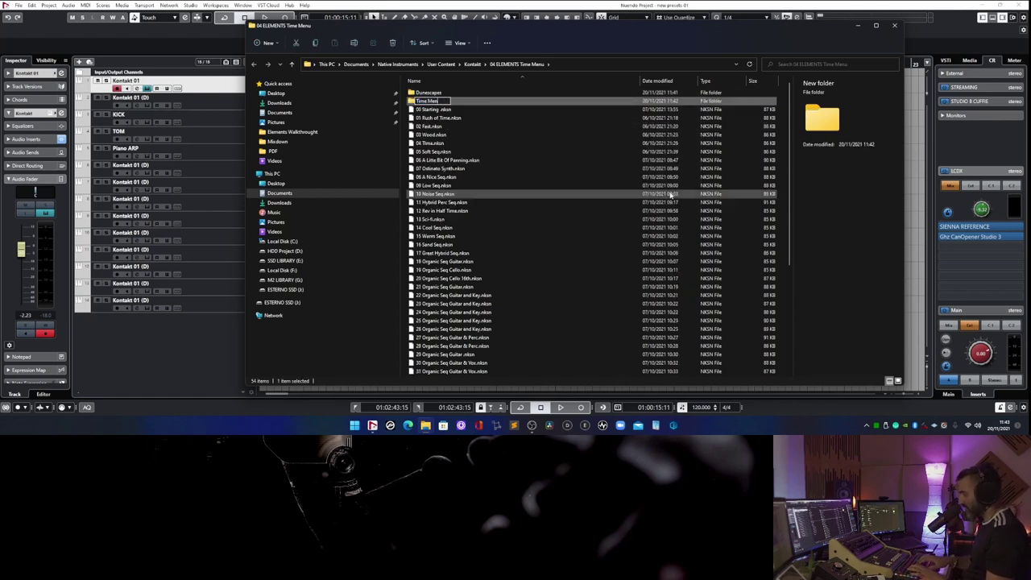
pyautogui.write('u')
pyautogui.press('Return')
# Move all loose snapshot files, from 00 Starting to 51 Tuned Percussive Guitar, into the Time Menù folder.
pyautogui.click(448, 109)
pyautogui.scroll(-7, 457, 236)
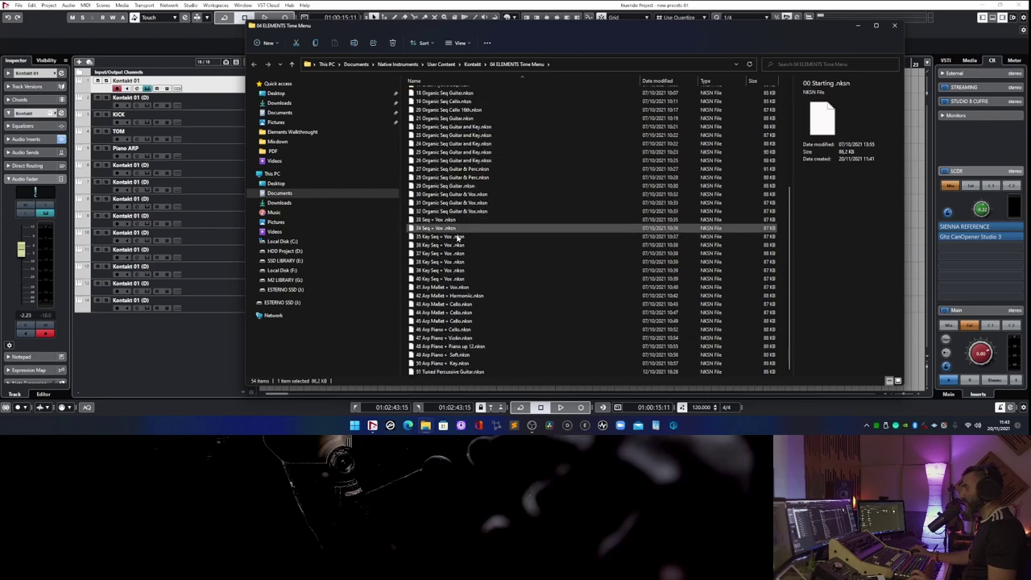
pyautogui.keyDown('shift'); pyautogui.click(451, 372); pyautogui.keyUp('shift')
pyautogui.scroll(7, 455, 244)
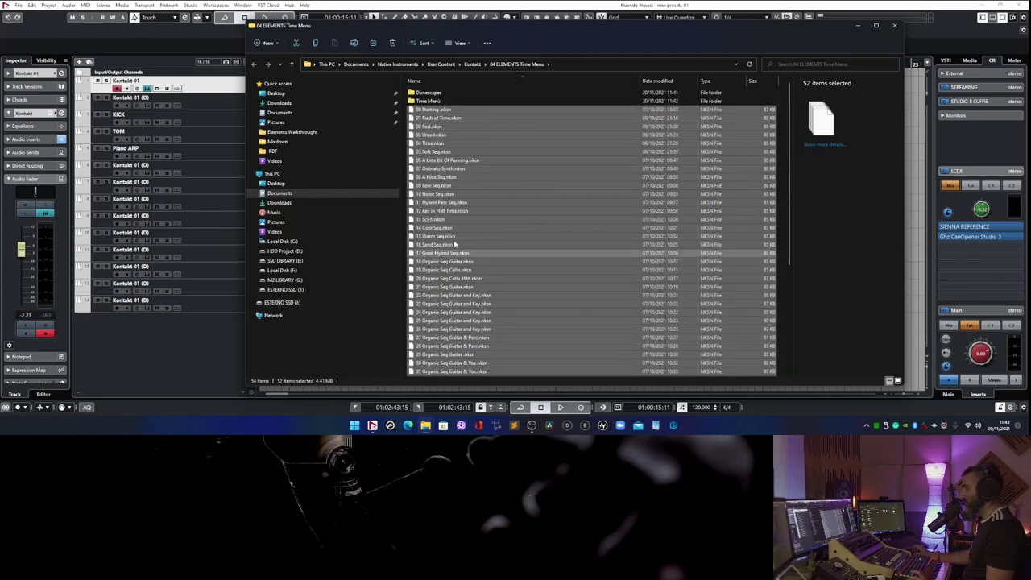
pyautogui.moveTo(454, 244); pyautogui.dragTo(428, 100)
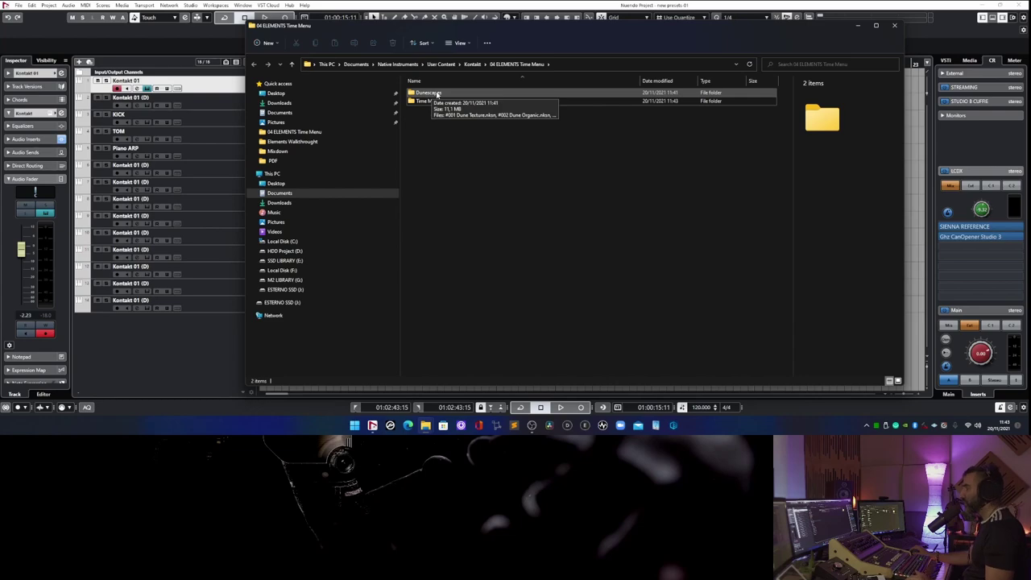
# Return to Kontakt, leave the instrument's options and edit view, and check the Dunescapes and Time Menù groups in the snapshot list.
pyautogui.hotkey('alt', 'Tab')
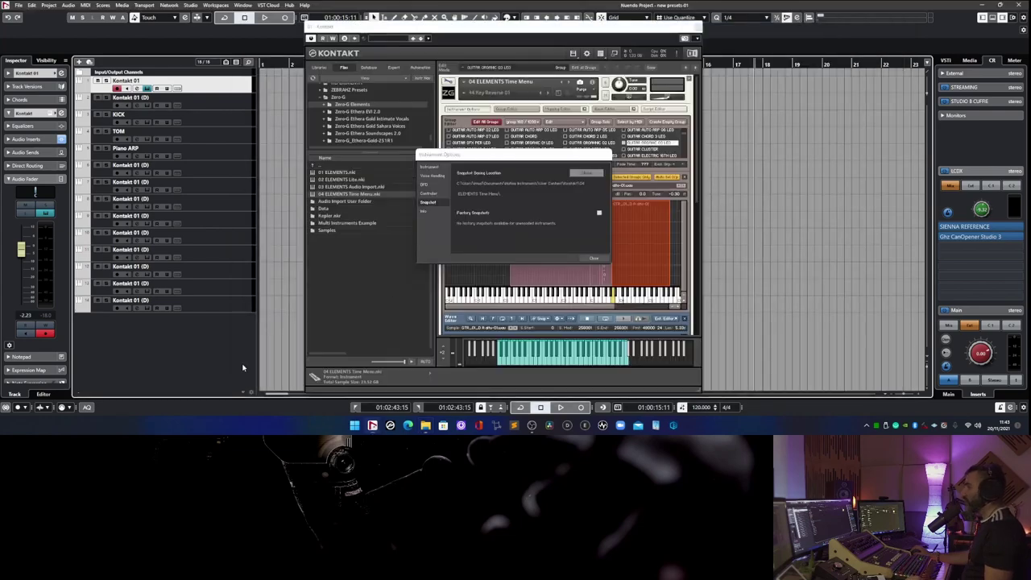
pyautogui.click(594, 258)
pyautogui.click(449, 83)
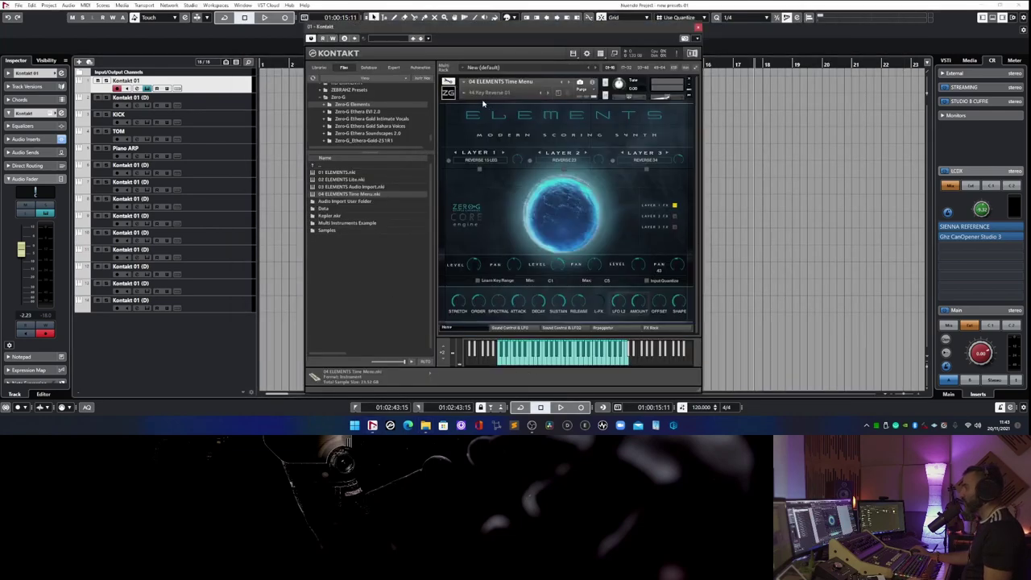
pyautogui.click(462, 96)
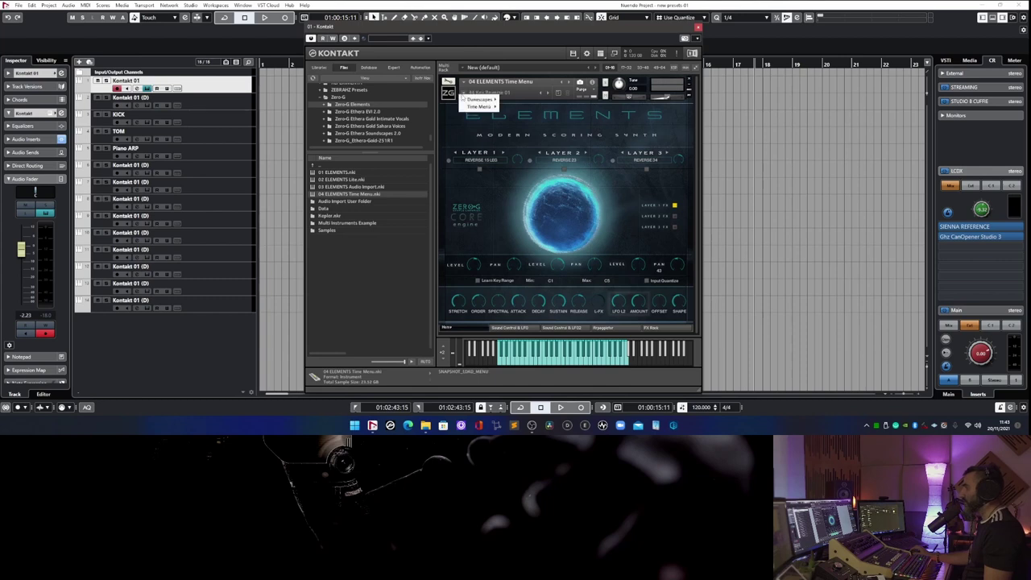
pyautogui.moveTo(483, 99)
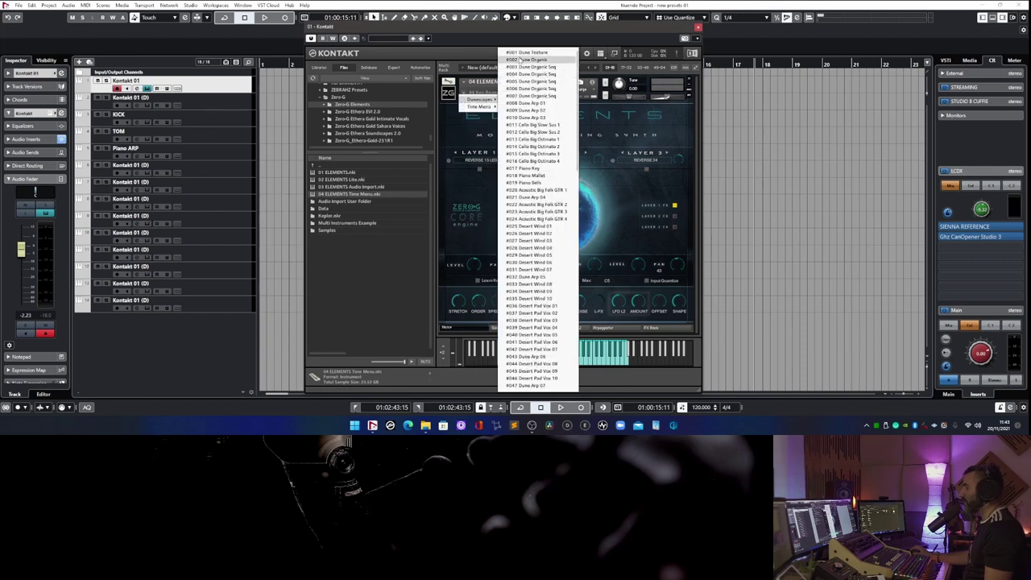
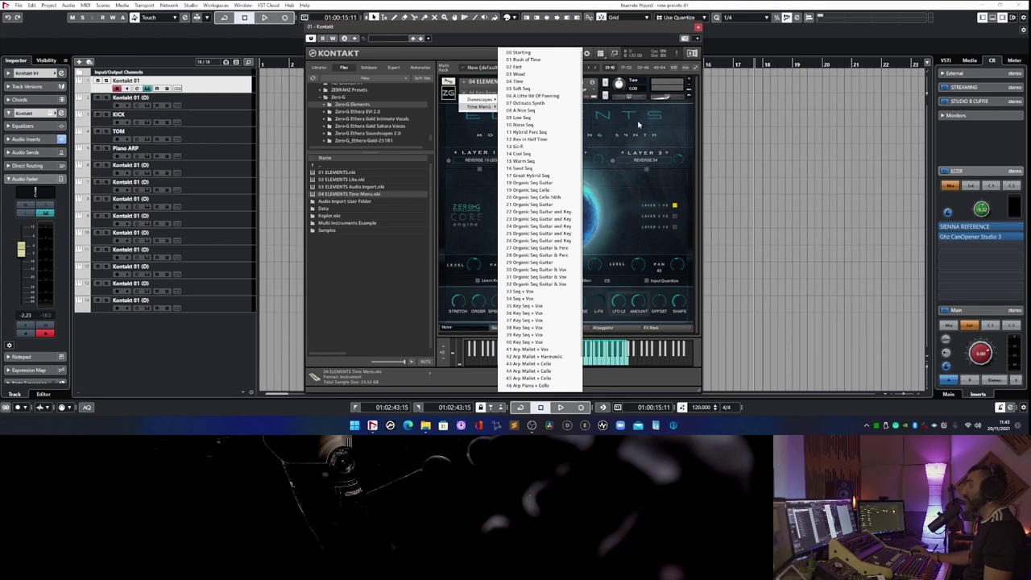
pyautogui.click(639, 128)
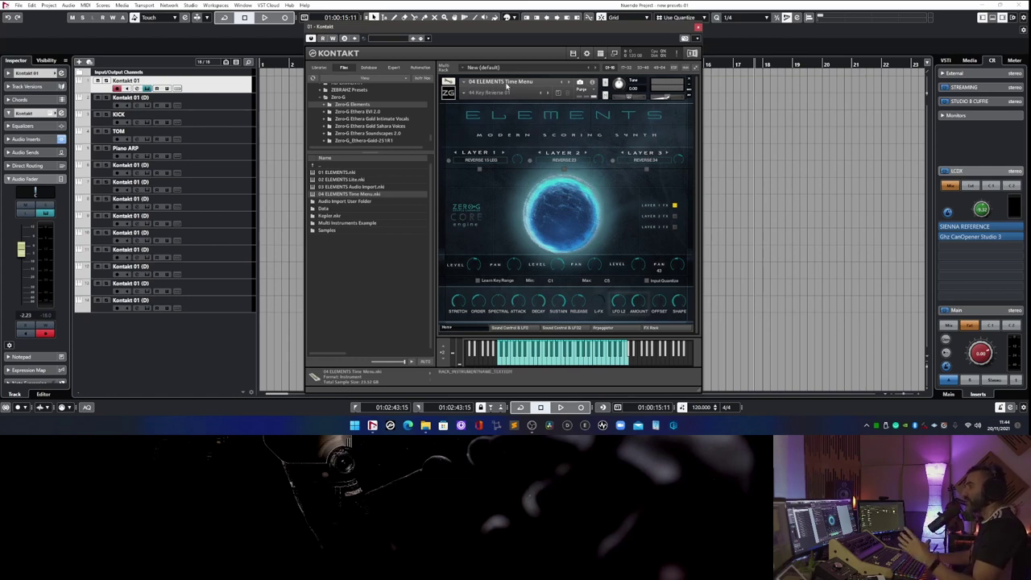
# Switch to File Explorer and copy everything inside the 01 ELEMENTS folder of the Kontakt user content.
pyautogui.hotkey('alt', 'Tab')
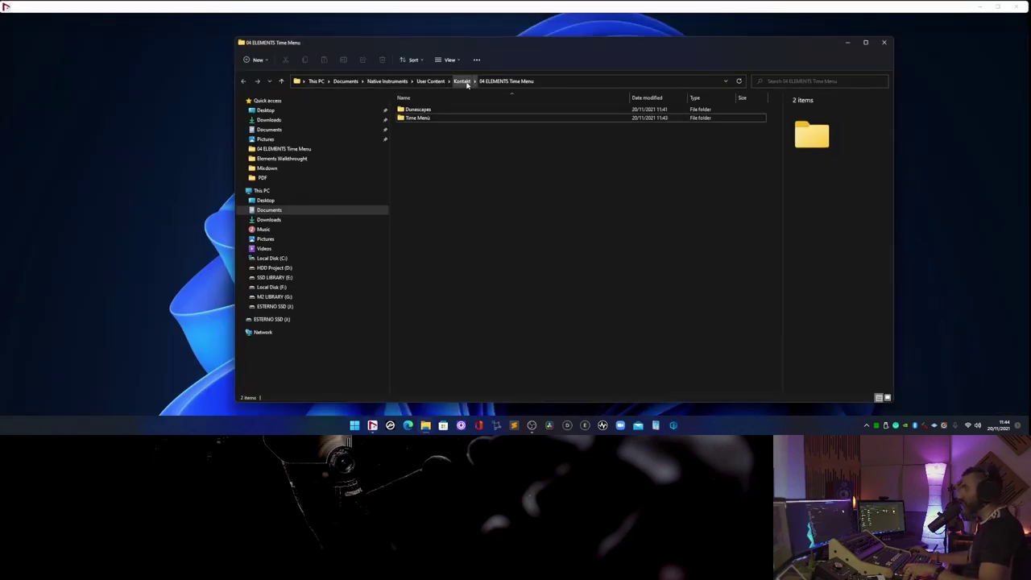
pyautogui.click(463, 81)
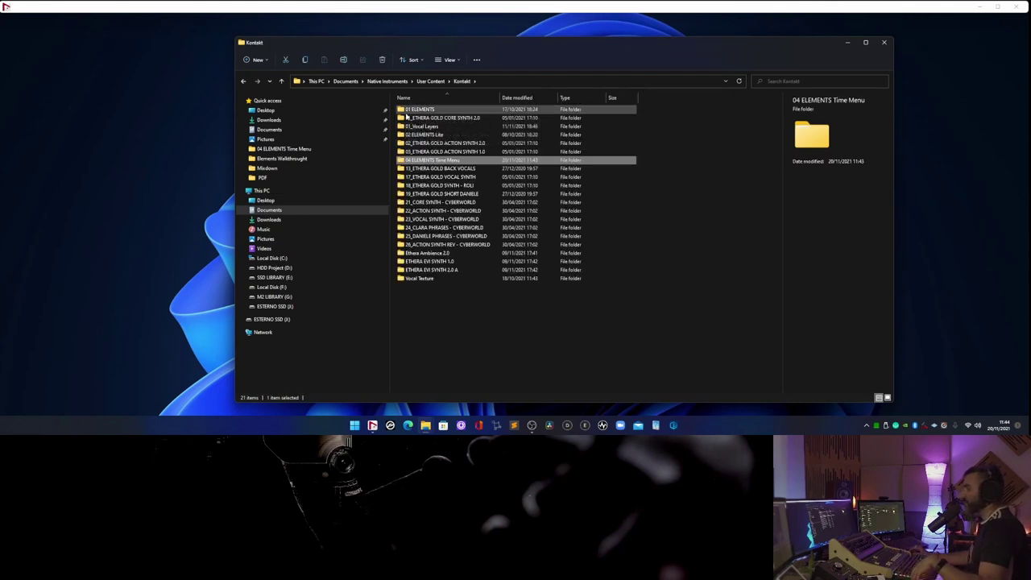
pyautogui.doubleClick(414, 110)
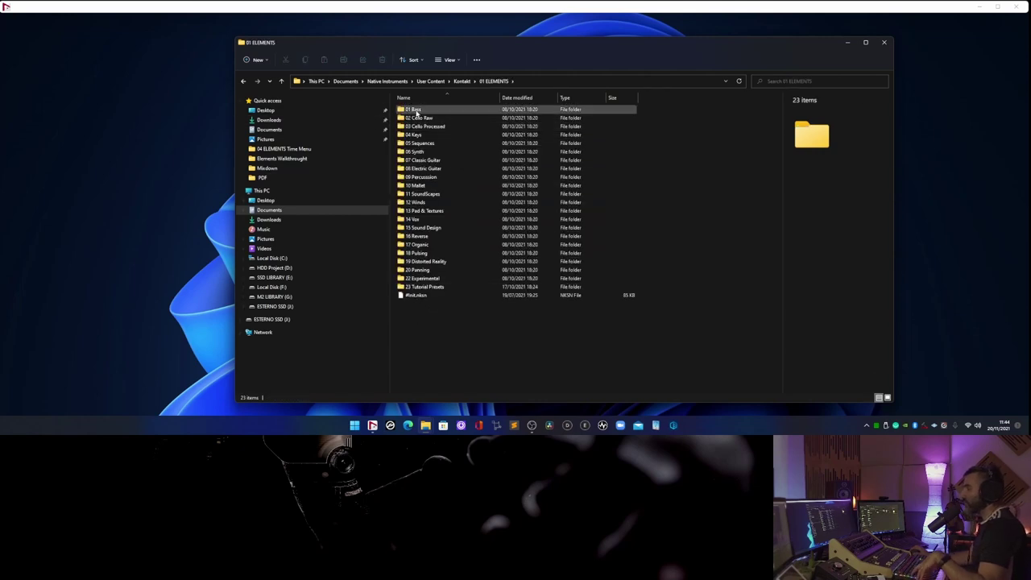
pyautogui.hotkey('ctrl', 'a')
pyautogui.rightClick(424, 301)
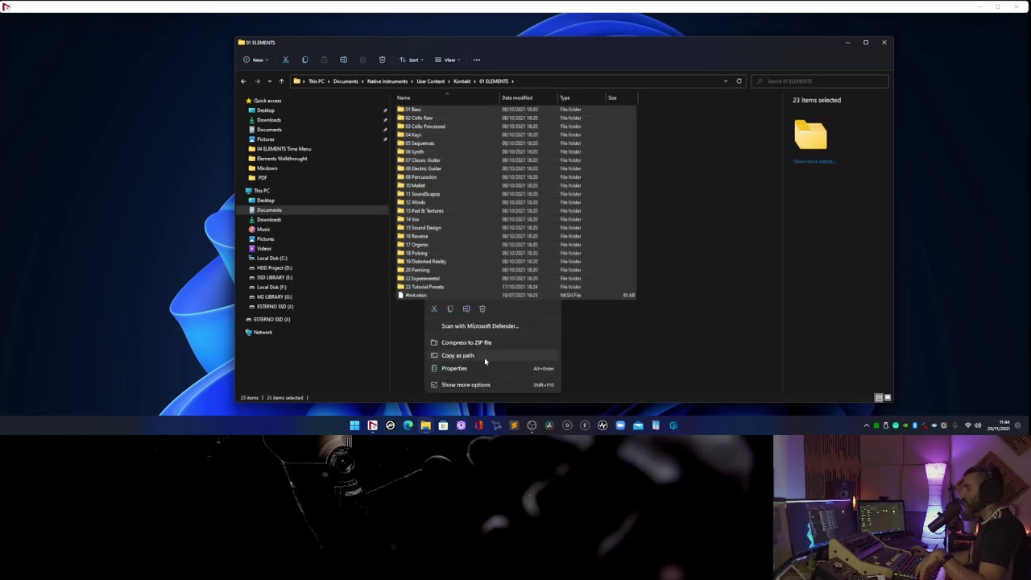
pyautogui.click(474, 357)
# Create a folder named Factory in the 04 ELEMENTS Time Menu snapshot folder.
pyautogui.hotkey('alt', 'Left')
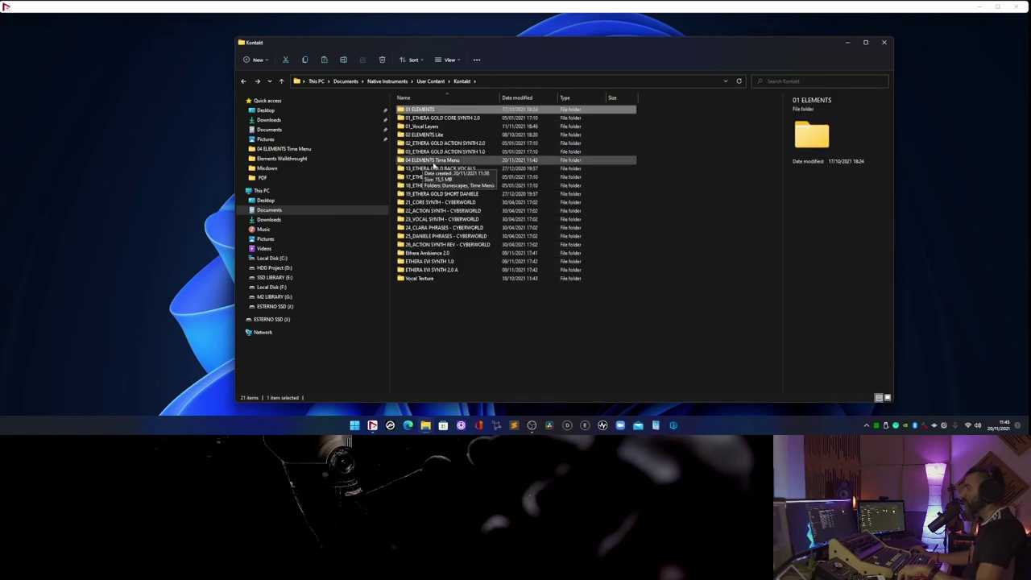
pyautogui.doubleClick(433, 161)
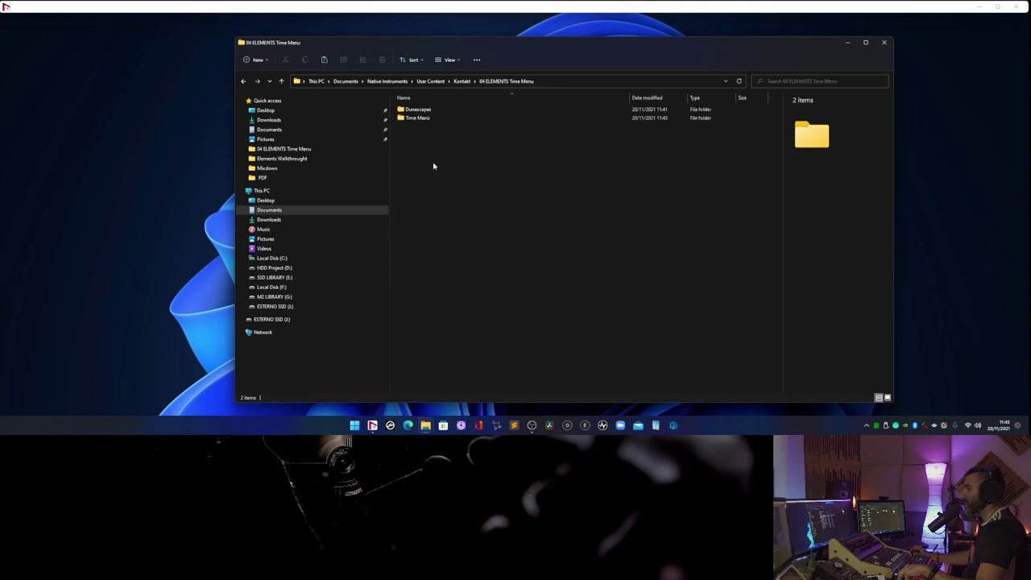
pyautogui.rightClick(447, 237)
pyautogui.moveTo(493, 319)
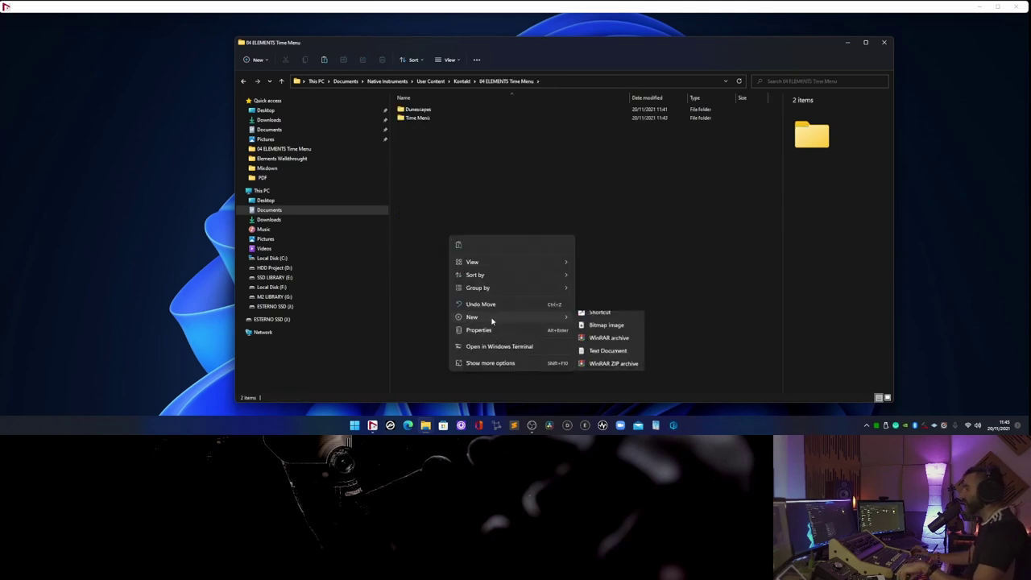
pyautogui.click(589, 319)
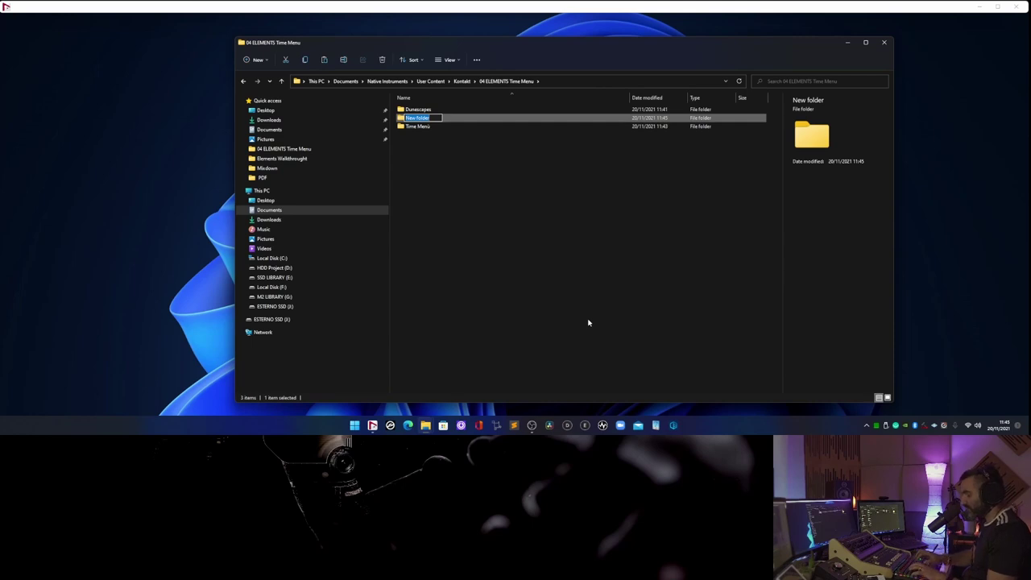
pyautogui.write('Factory')
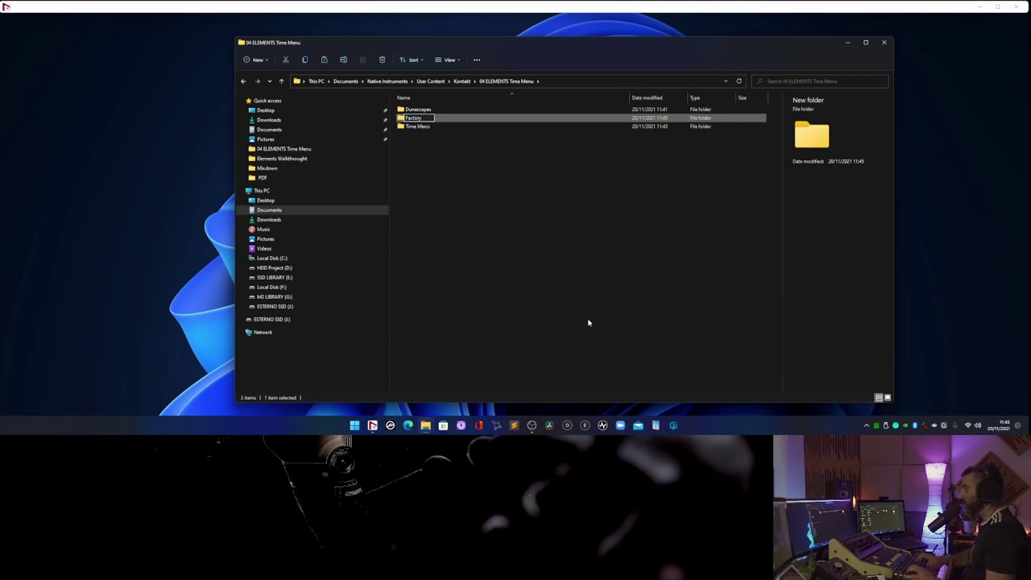
pyautogui.press('Return')
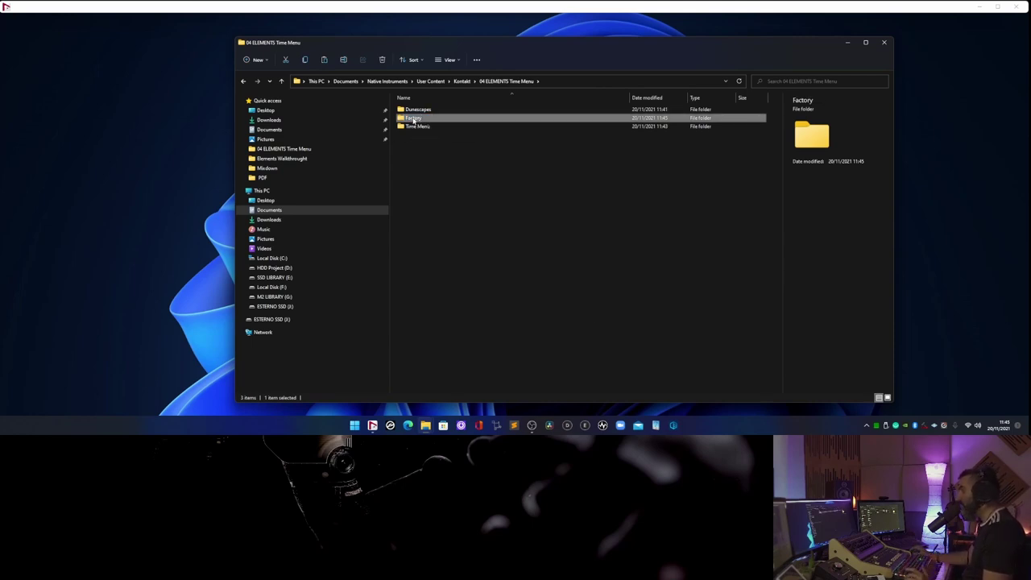
# Paste the copied ELEMENTS snapshot folders and #init file into the Factory folder, and return to the 04 ELEMENTS Time Menu folder.
pyautogui.doubleClick(412, 120)
pyautogui.rightClick(460, 154)
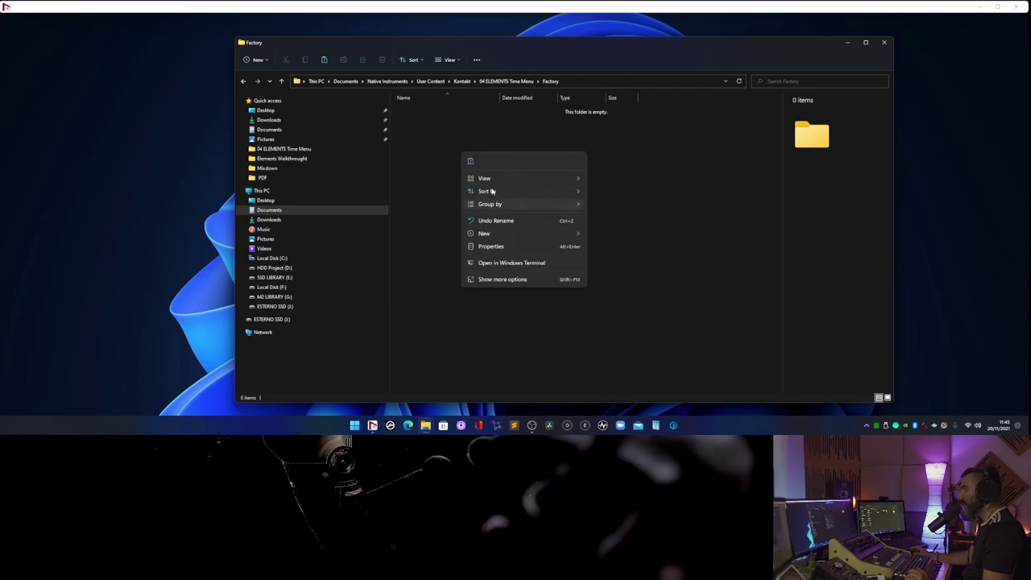
pyautogui.click(471, 165)
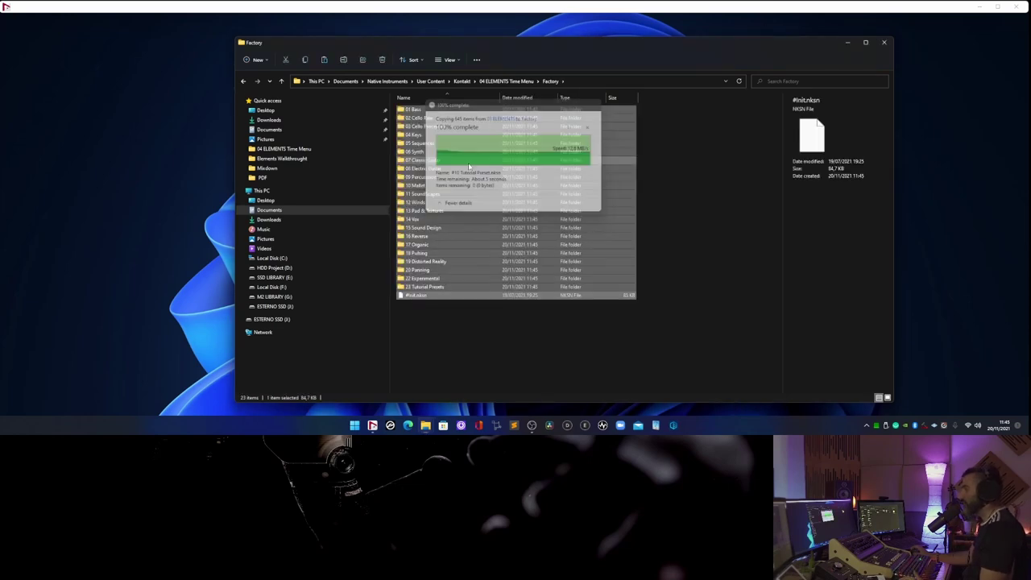
pyautogui.hotkey('alt', 'Up')
# Switch to Kontakt and check the Dunescapes, Factory and Time Menù groups in the instrument's snapshot list.
pyautogui.click(372, 426)
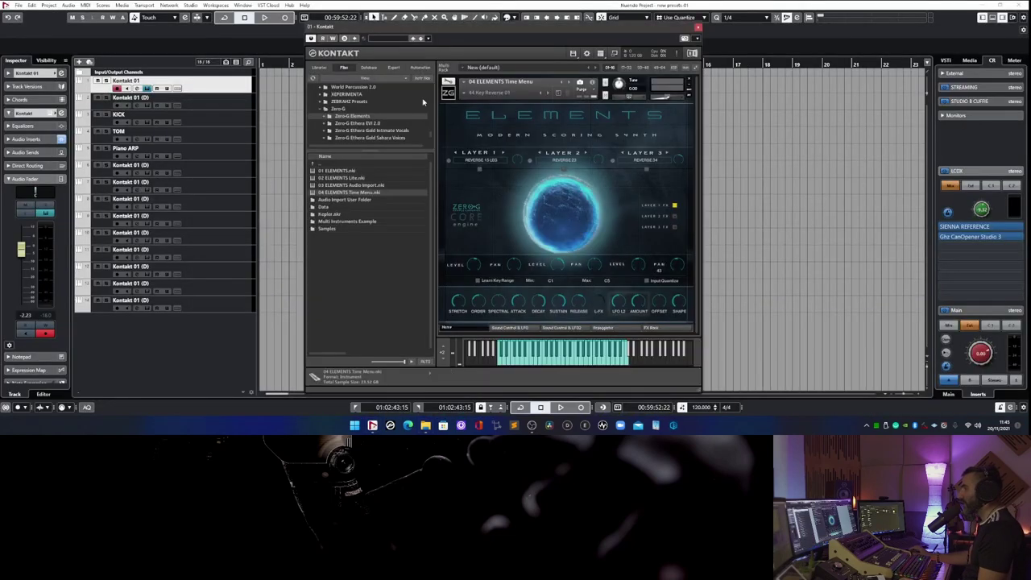
pyautogui.click(465, 93)
pyautogui.moveTo(466, 100)
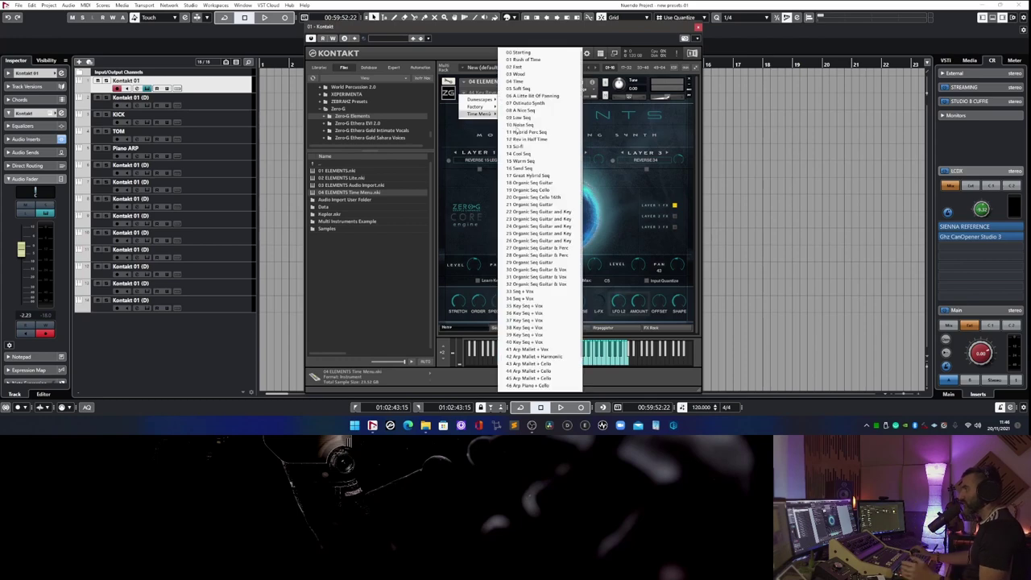
pyautogui.press('Escape')
# Switch to File Explorer and rename the three snapshot folders as 01 Factory, 02 Dunescapes and 03 Time Menù.
pyautogui.click(980, 6)
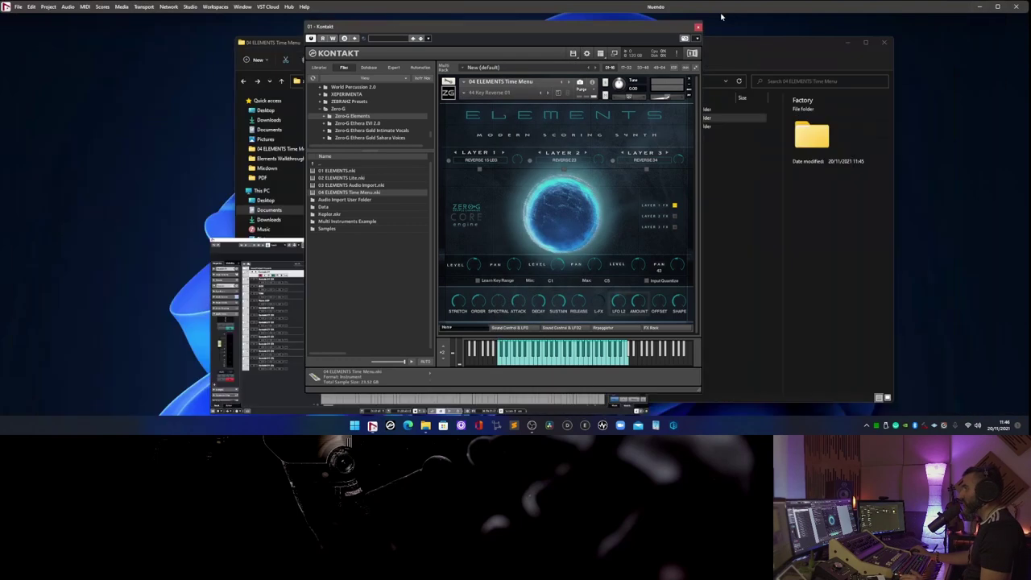
pyautogui.click(418, 111)
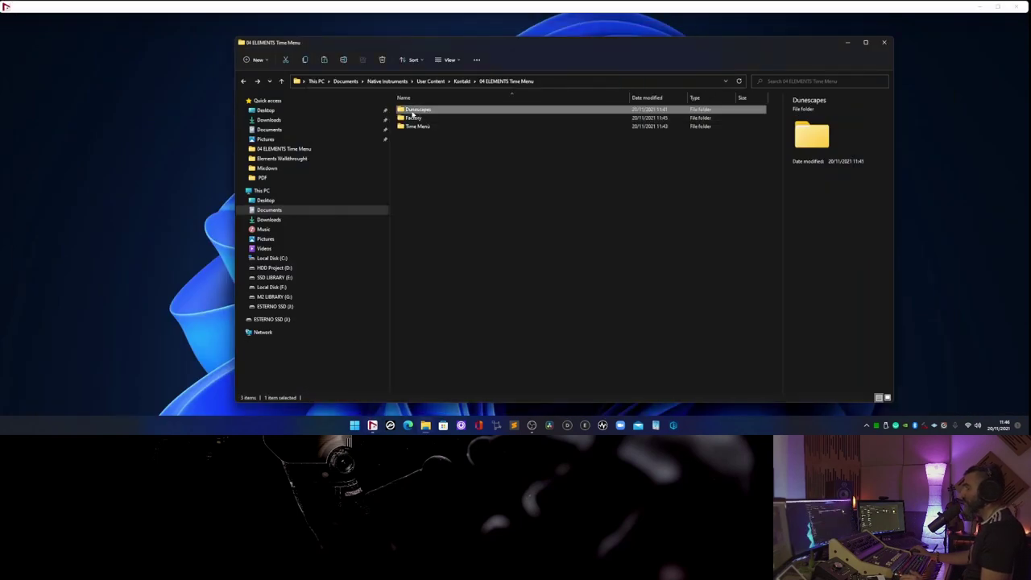
pyautogui.click(412, 111)
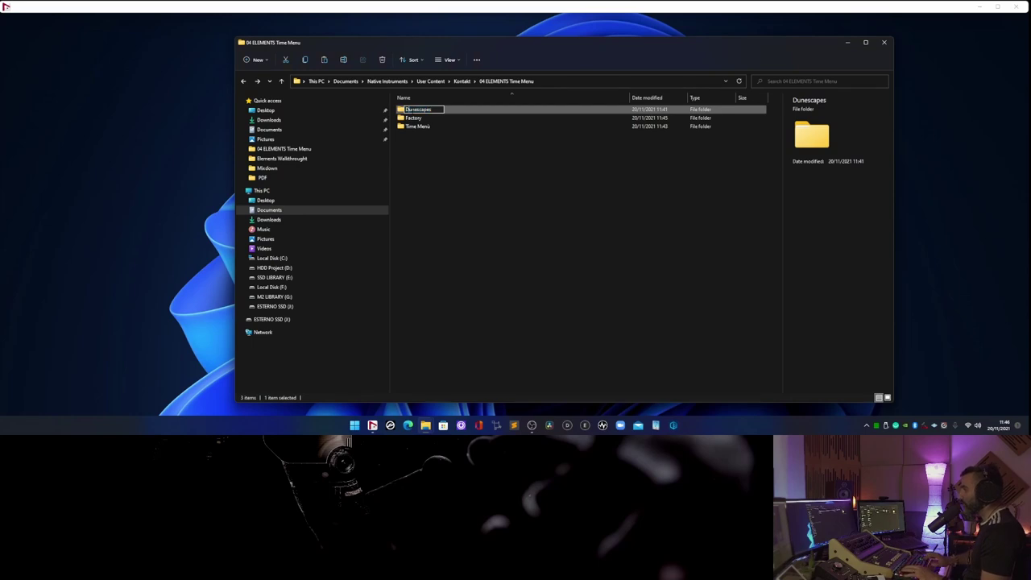
pyautogui.click(415, 118)
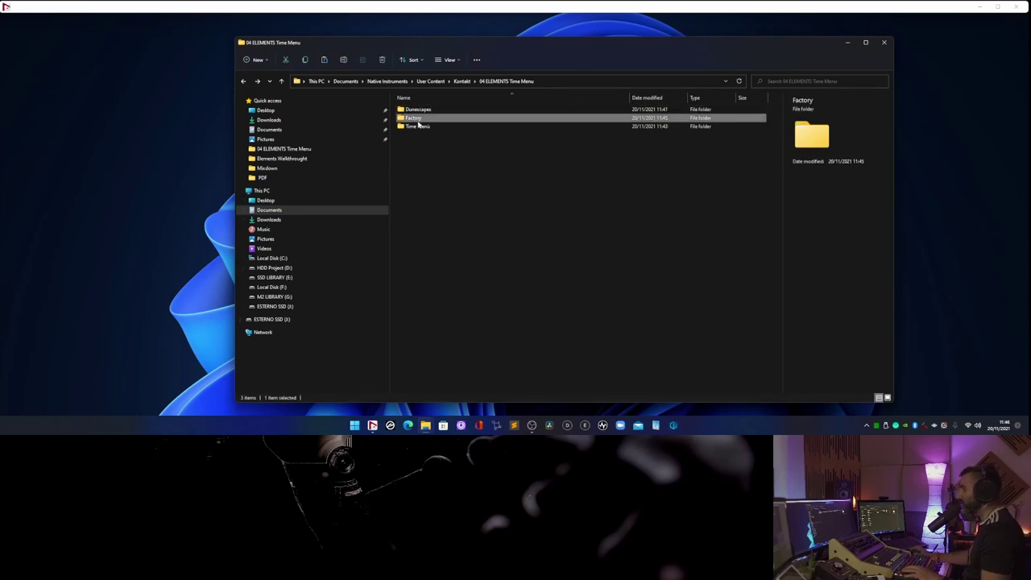
pyautogui.click(415, 119)
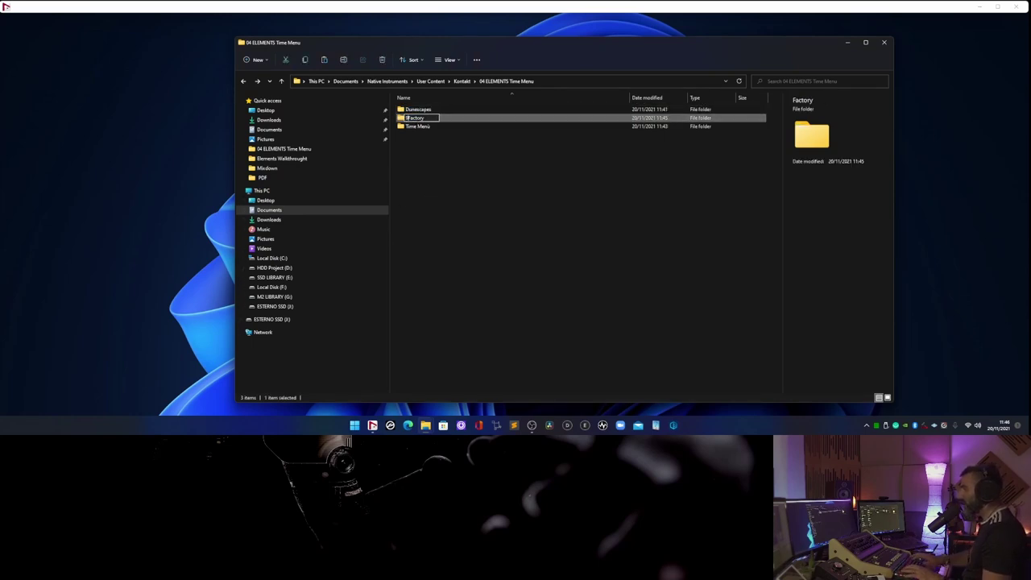
pyautogui.click(420, 119)
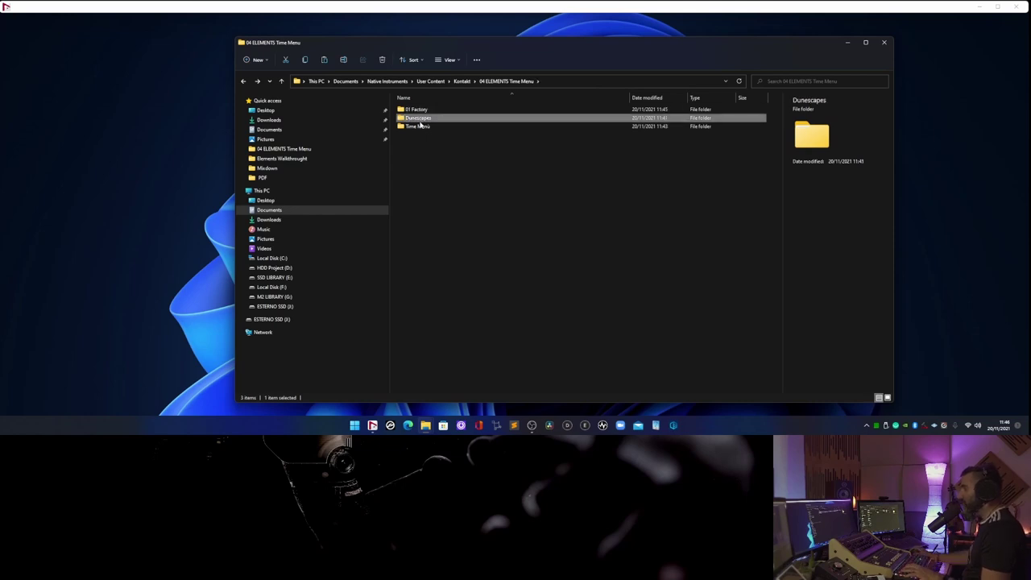
pyautogui.click(420, 118)
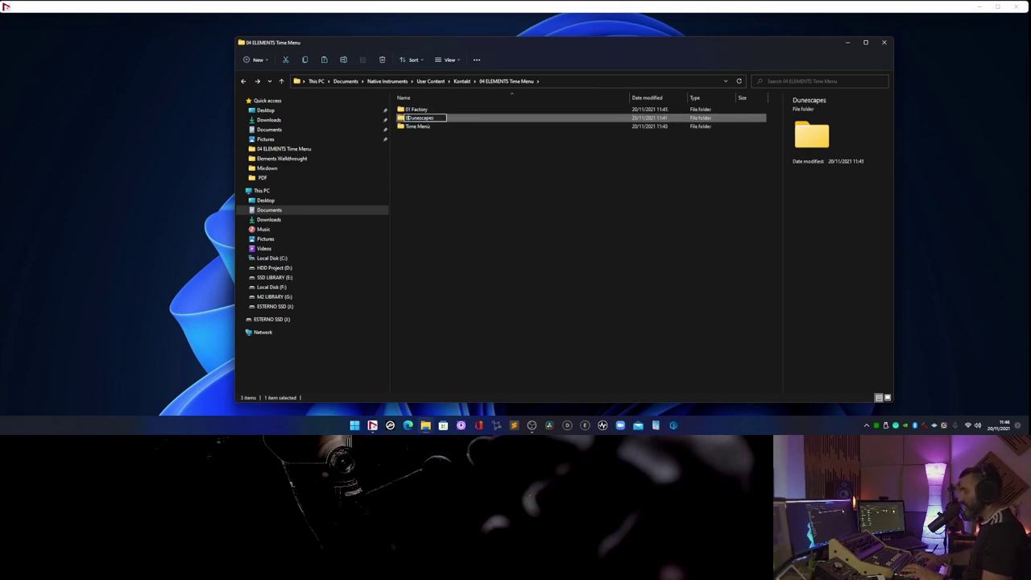
pyautogui.click(417, 127)
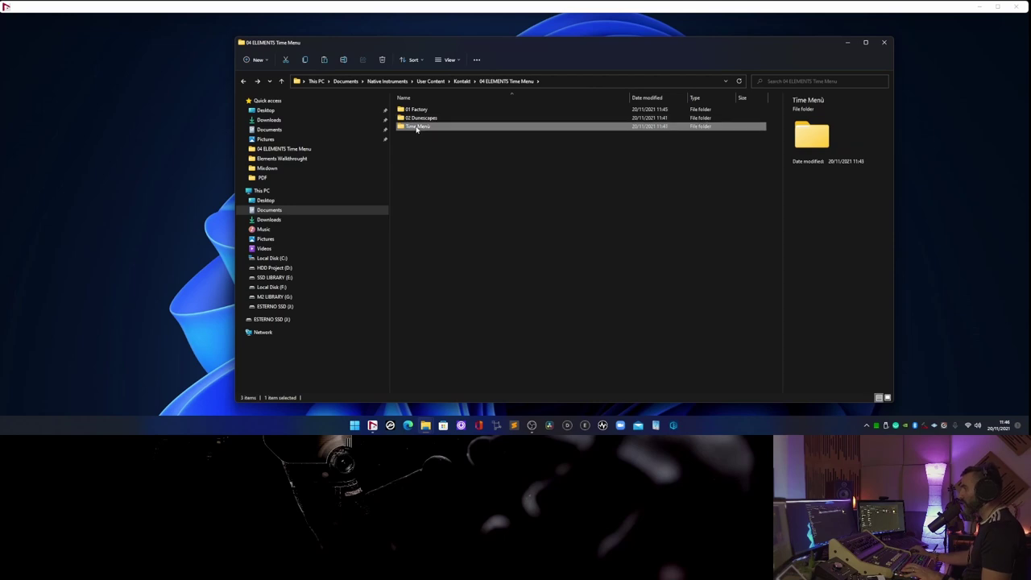
pyautogui.click(418, 127)
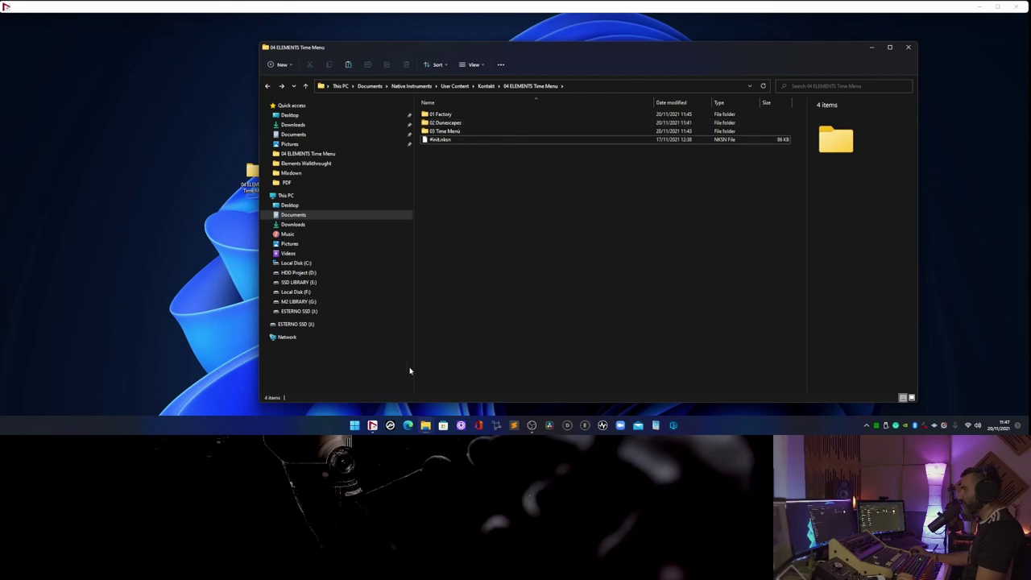
# Return to Nuendo, open the Kontakt 01 track's instrument and load the #init snapshot.
pyautogui.click(347, 387)
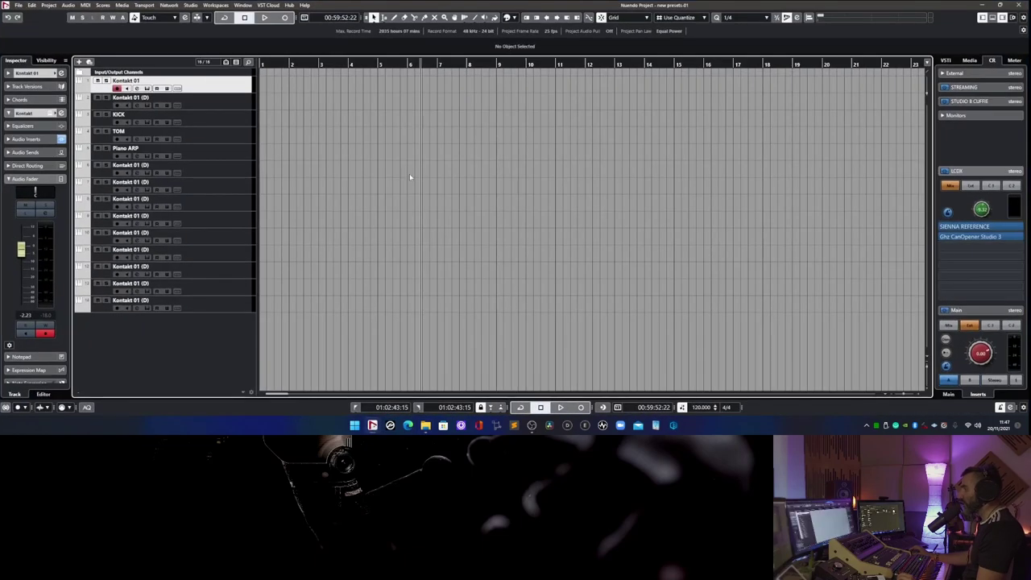
pyautogui.click(410, 176)
pyautogui.click(146, 87)
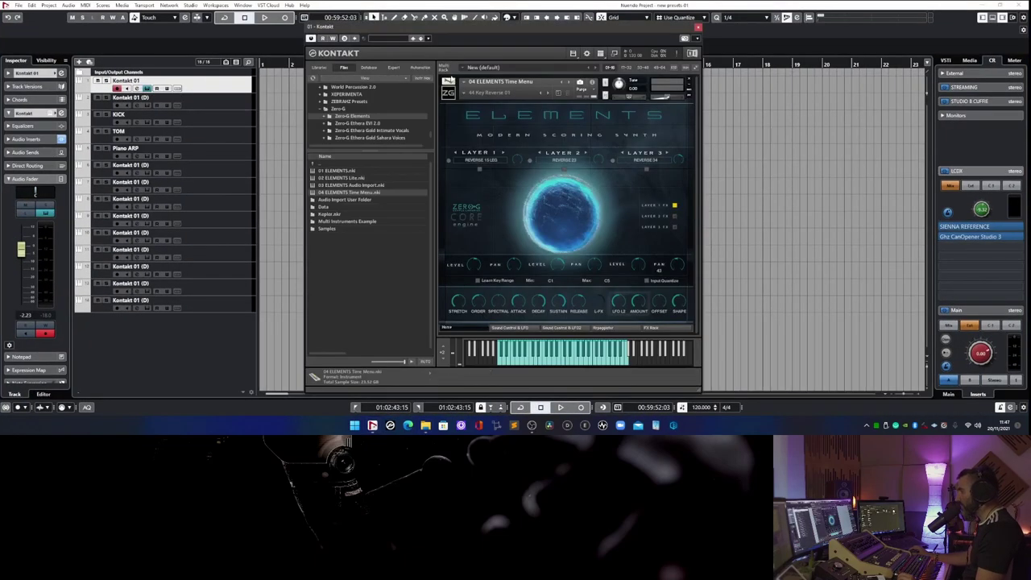
pyautogui.click(464, 94)
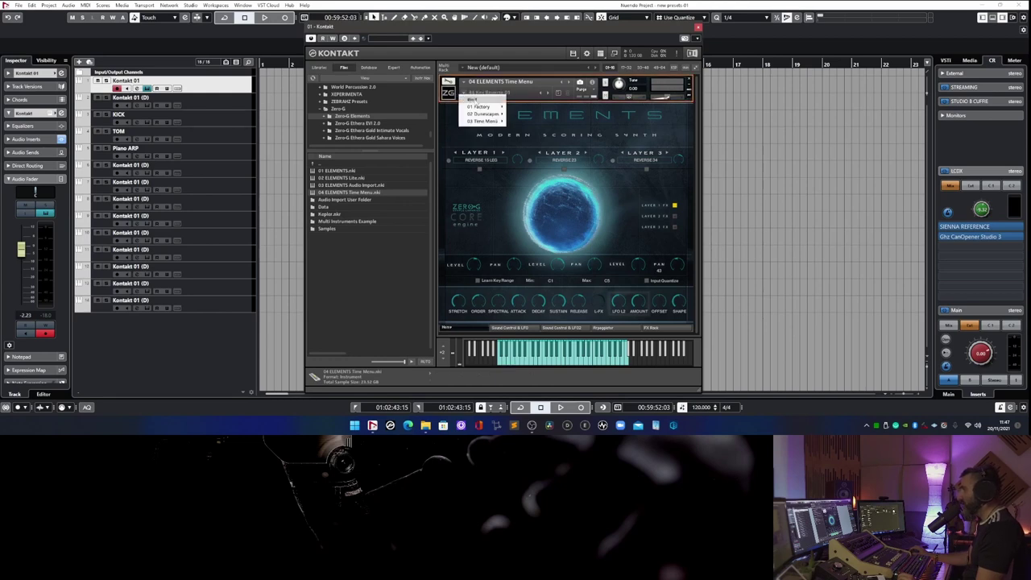
pyautogui.click(472, 99)
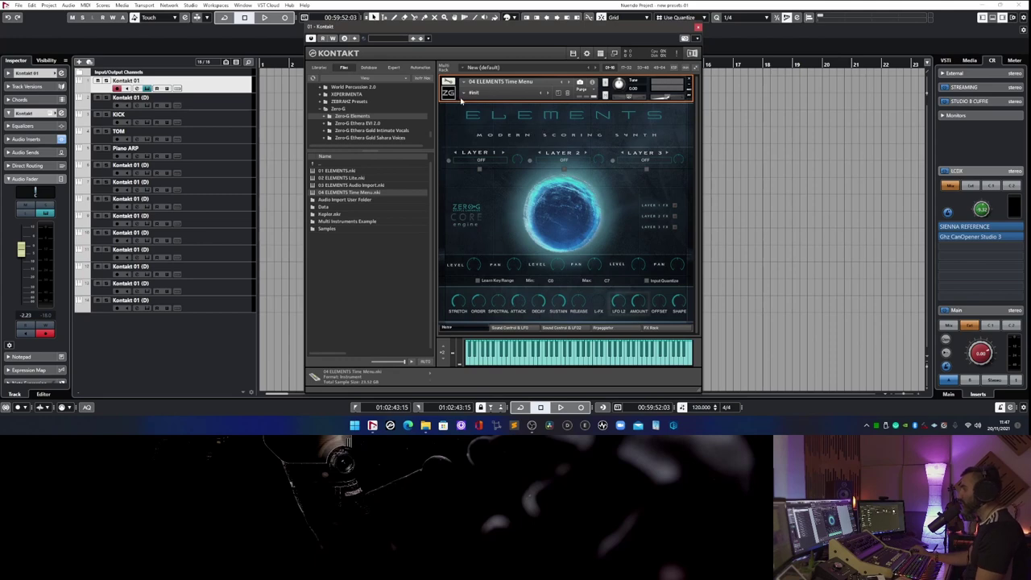
# Switch to File Explorer and delete the #init.nksn file from the 01 Factory folder.
pyautogui.click(987, 5)
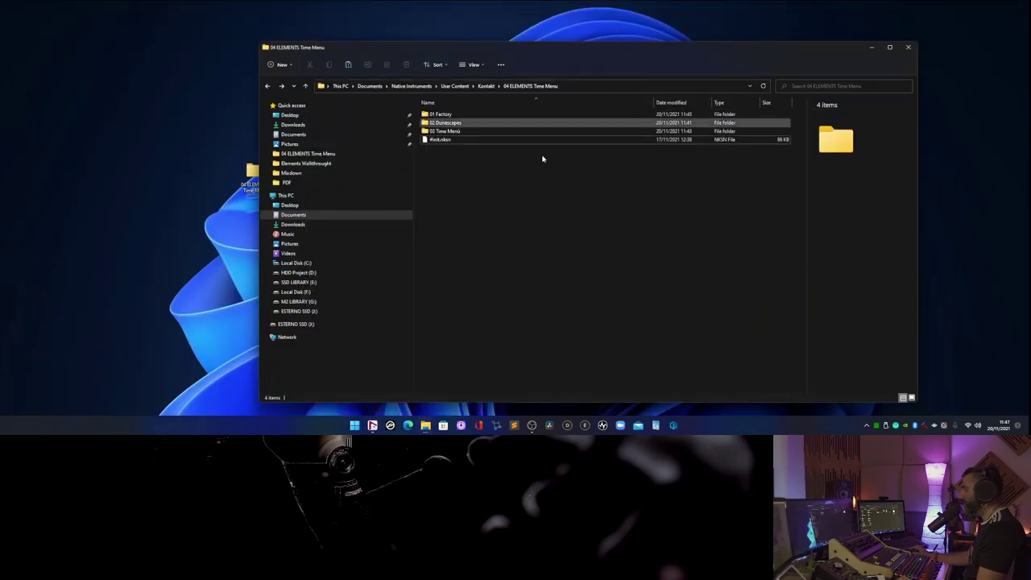
pyautogui.doubleClick(444, 115)
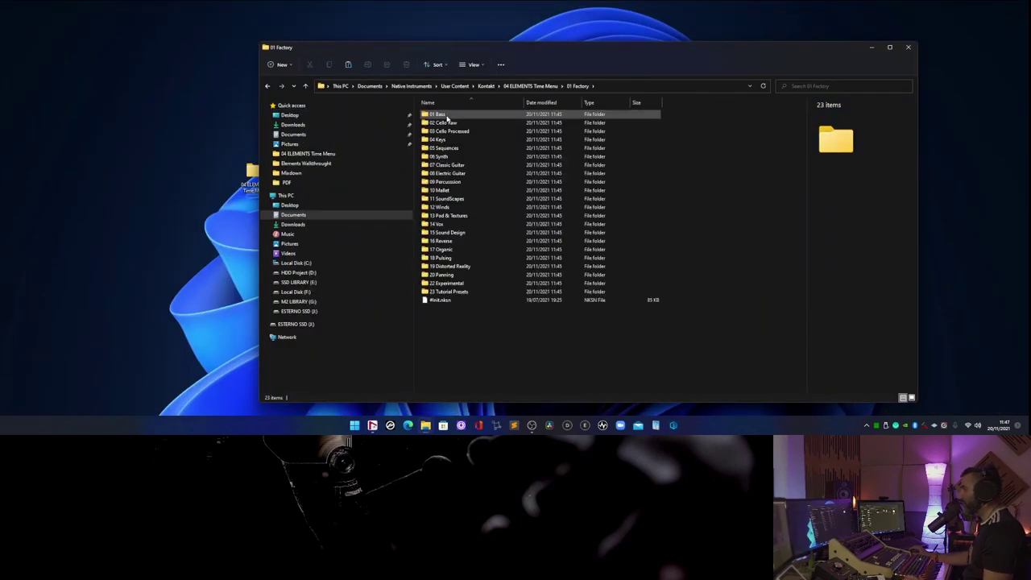
pyautogui.rightClick(427, 300)
pyautogui.click(505, 312)
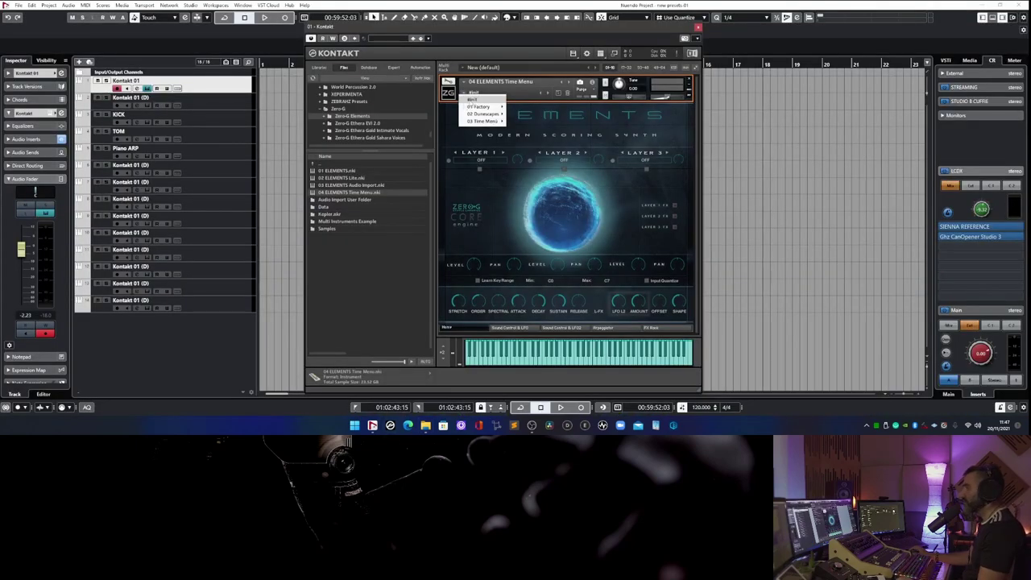
# Back in Kontakt, load the 17 Cello 4th Staccato 2 snapshot from the 02 Cello Raw group of 01 Factory.
pyautogui.click(472, 95)
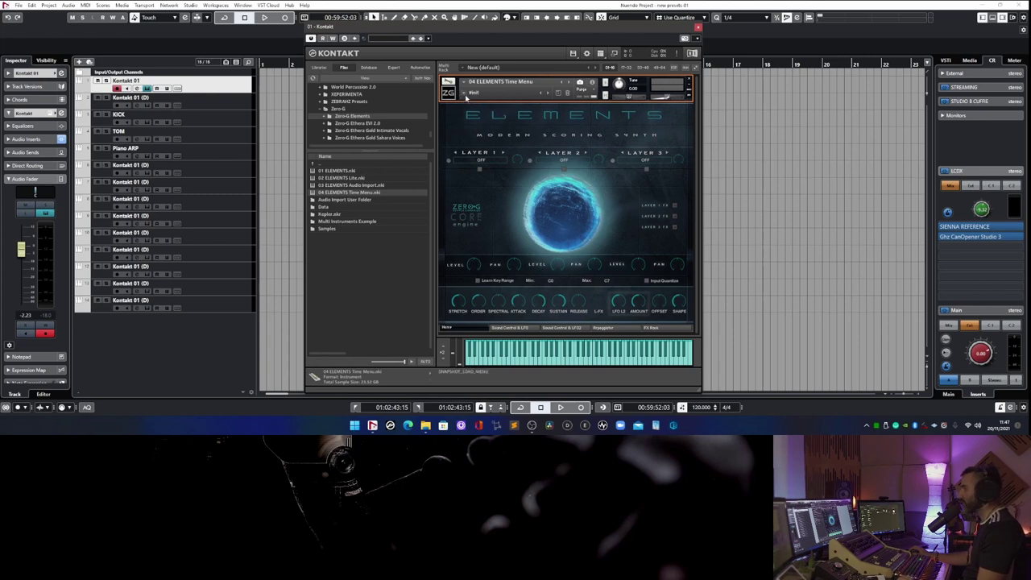
pyautogui.click(472, 94)
pyautogui.moveTo(481, 106)
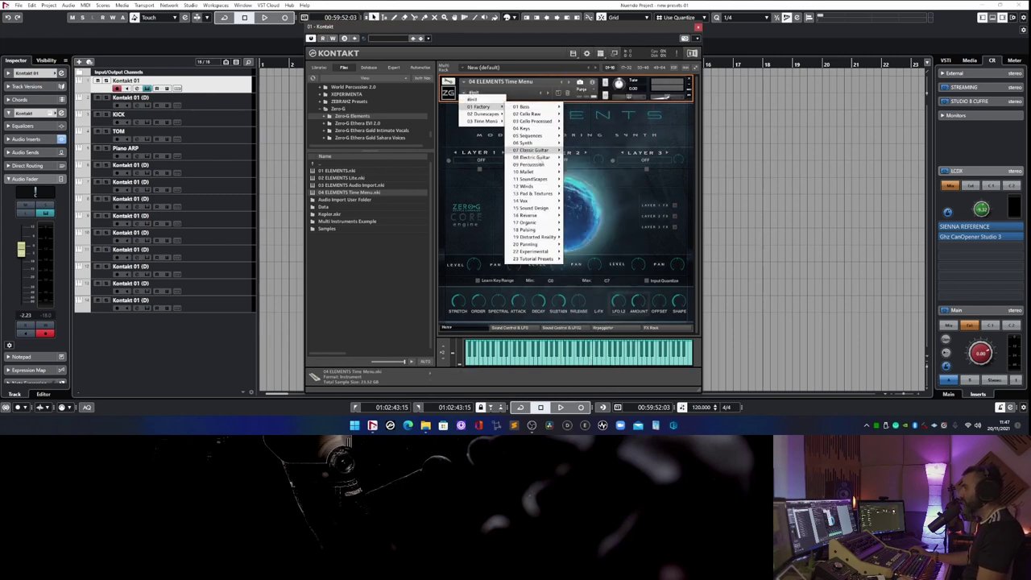
pyautogui.moveTo(536, 119)
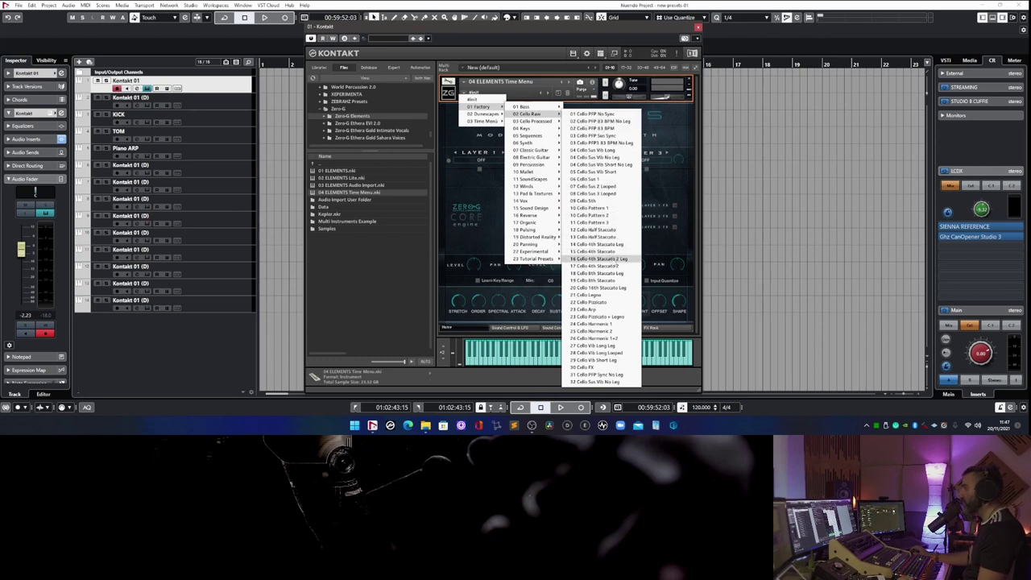
pyautogui.click(595, 266)
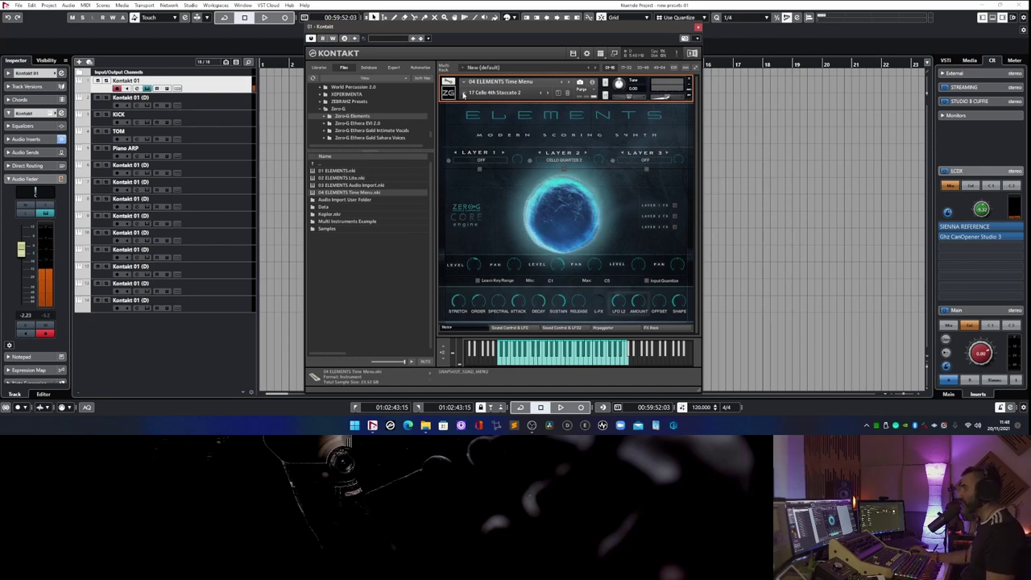
# Load the #037 Desert Pad Vox 02 snapshot from 02 Dunescapes and raise the Kontakt 01 track's volume to 1.44.
pyautogui.click(487, 94)
pyautogui.moveTo(479, 114)
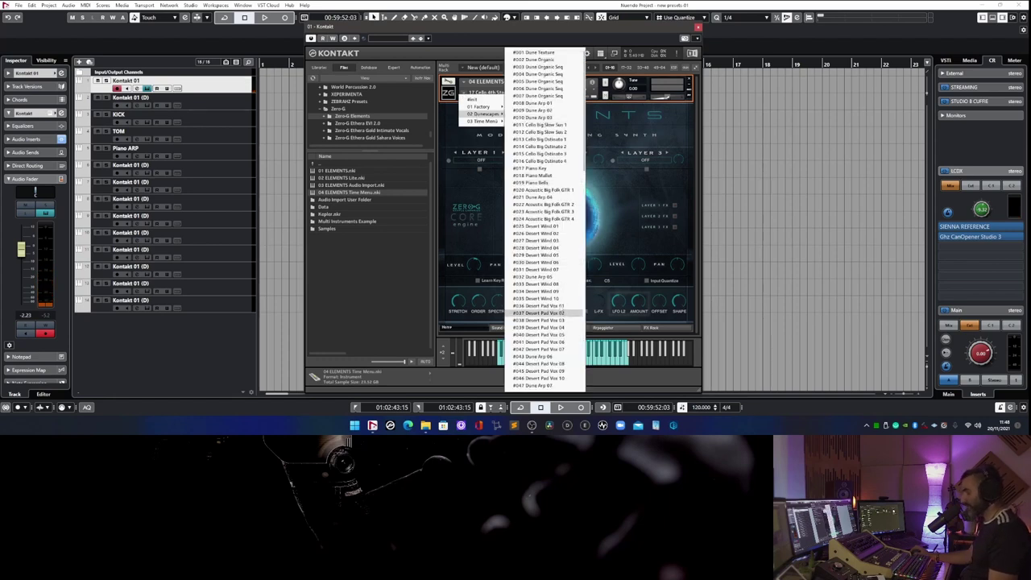
pyautogui.click(554, 313)
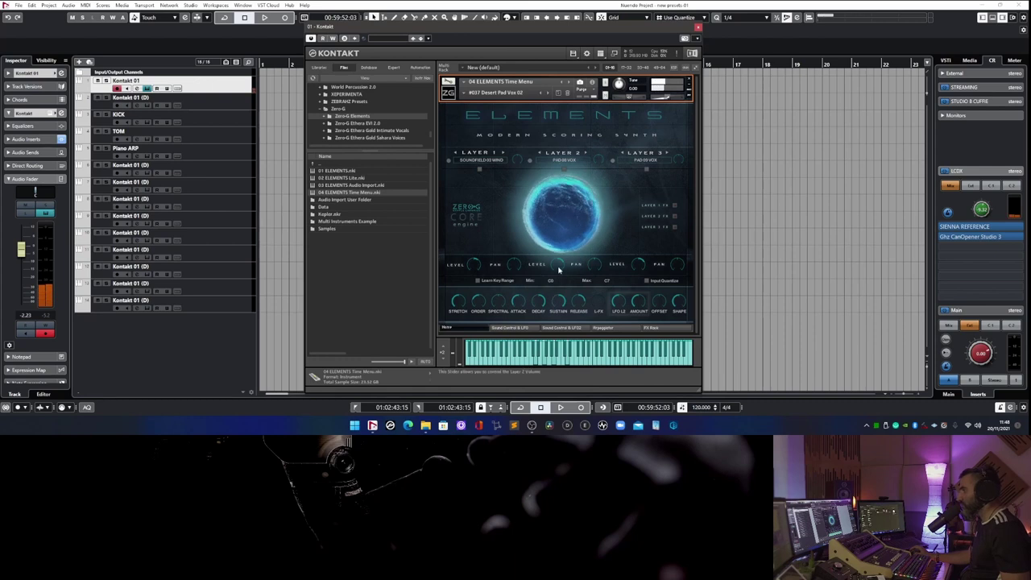
pyautogui.moveTo(23, 250); pyautogui.dragTo(29, 245)
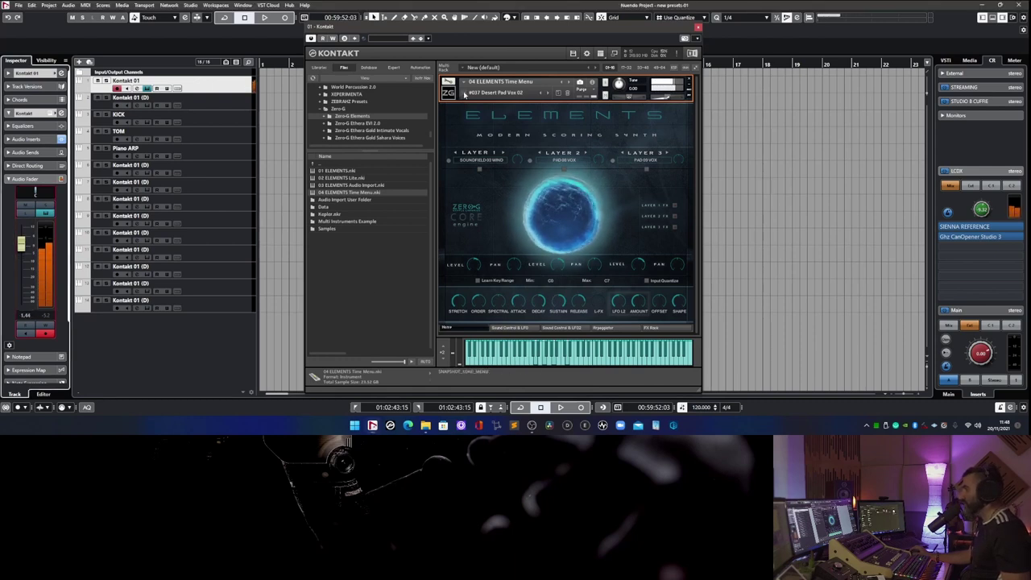
# Load the 37 Key Seq + Vox snapshot from the 03 Time Menù group.
pyautogui.click(464, 94)
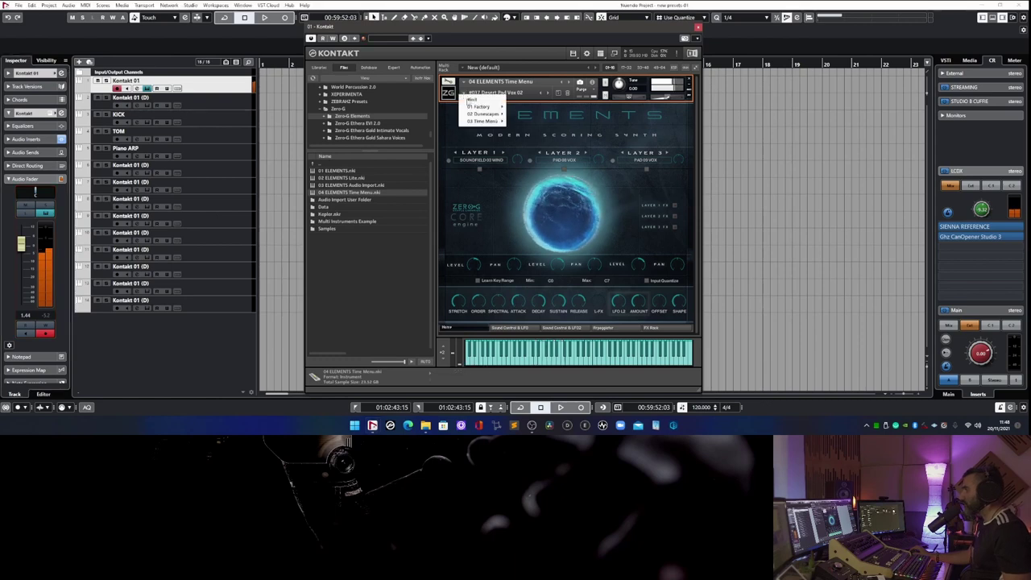
pyautogui.moveTo(478, 124)
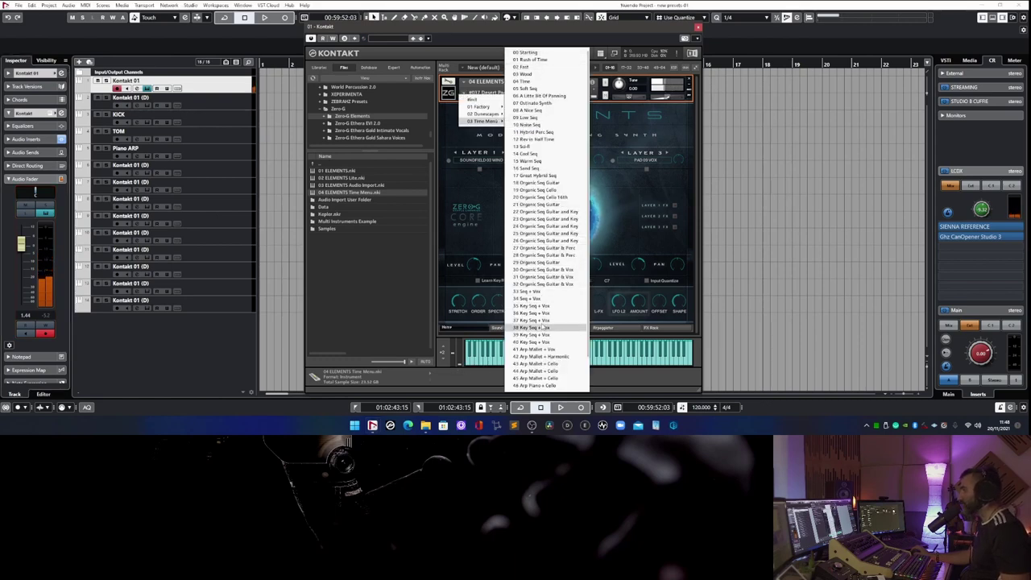
pyautogui.press('Return')
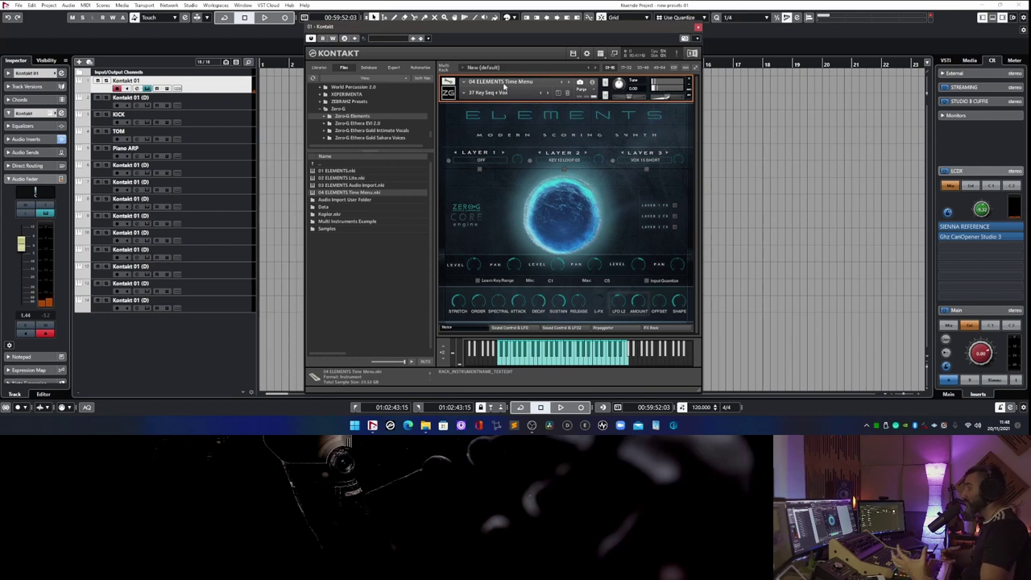
# Close the Kontakt window, switch to File Explorer and place the Dreamyscapes folder on the desktop beside the 01 Factory window.
pyautogui.click(699, 27)
pyautogui.click(981, 6)
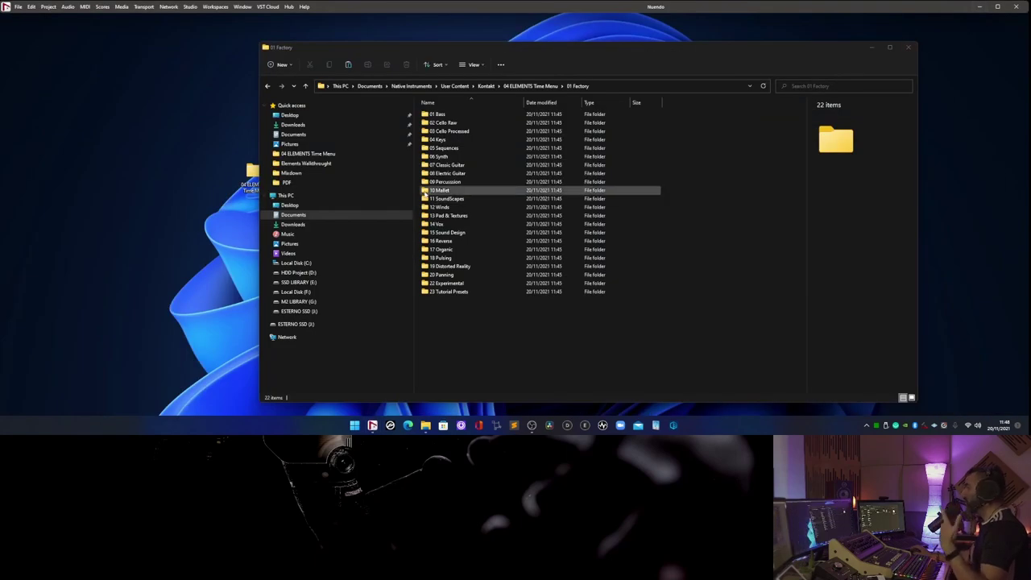
pyautogui.moveTo(387, 47); pyautogui.dragTo(445, 31)
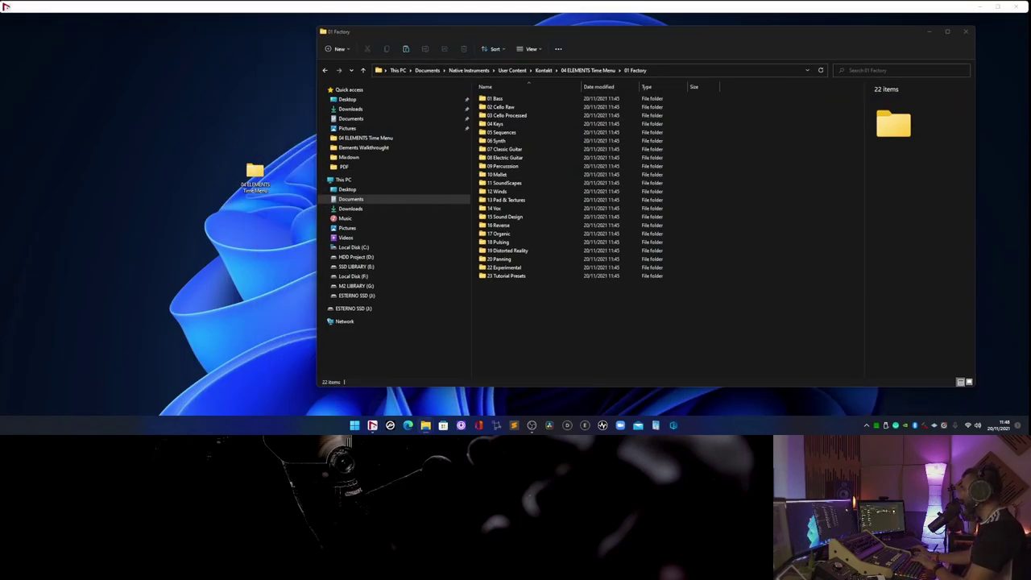
pyautogui.moveTo(1016, 160); pyautogui.dragTo(196, 217)
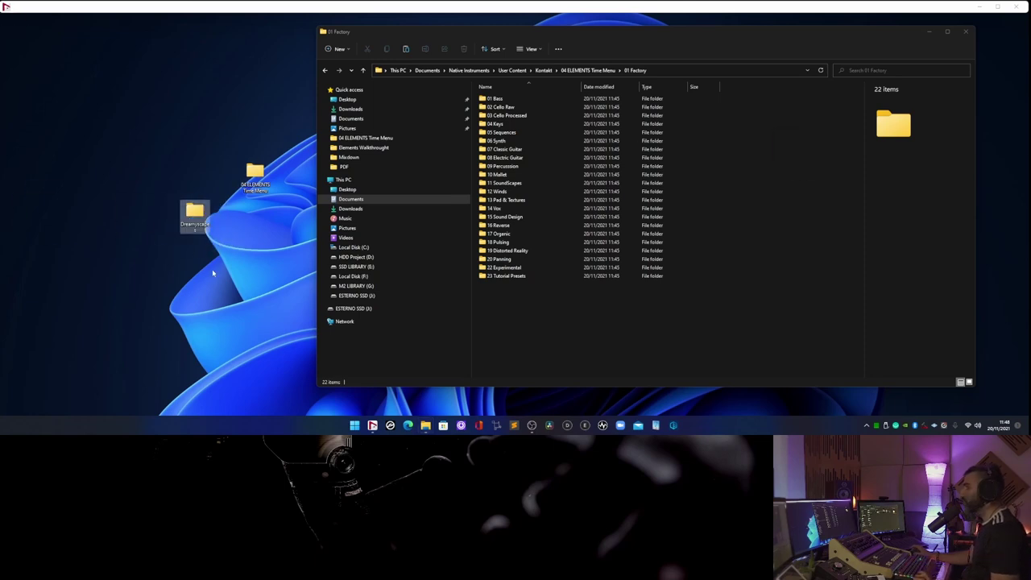
# Open the Dreamyscapes folder, look through its snapshot files and close its window.
pyautogui.doubleClick(194, 217)
pyautogui.scroll(-5, 588, 200)
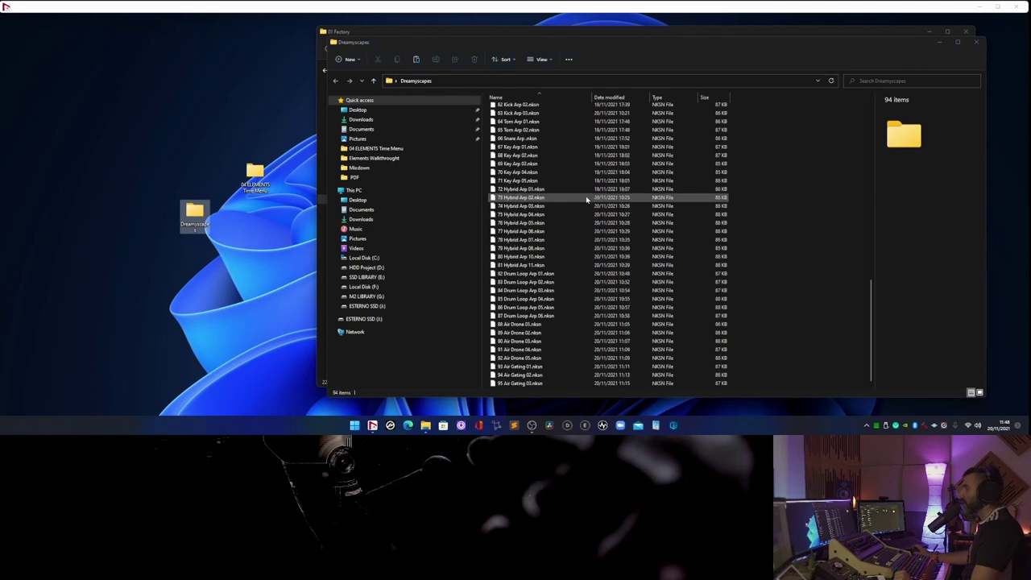
pyautogui.scroll(5, 588, 200)
pyautogui.click(976, 42)
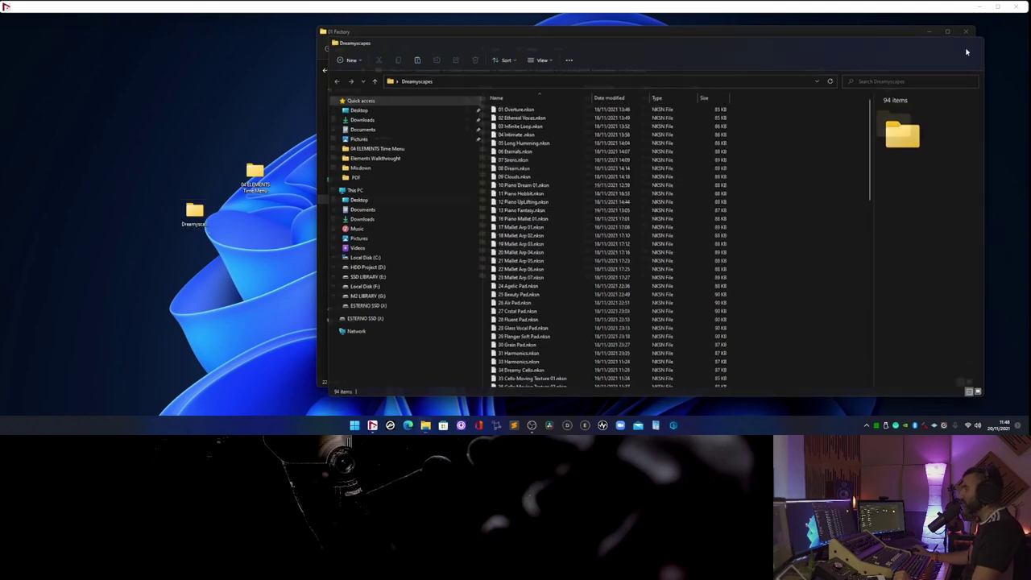
# Switch back to the Nuendo project and open the 04 ELEMENTS Time Menu snapshot saving location from Kontakt's instrument options.
pyautogui.moveTo(193, 218); pyautogui.dragTo(165, 212)
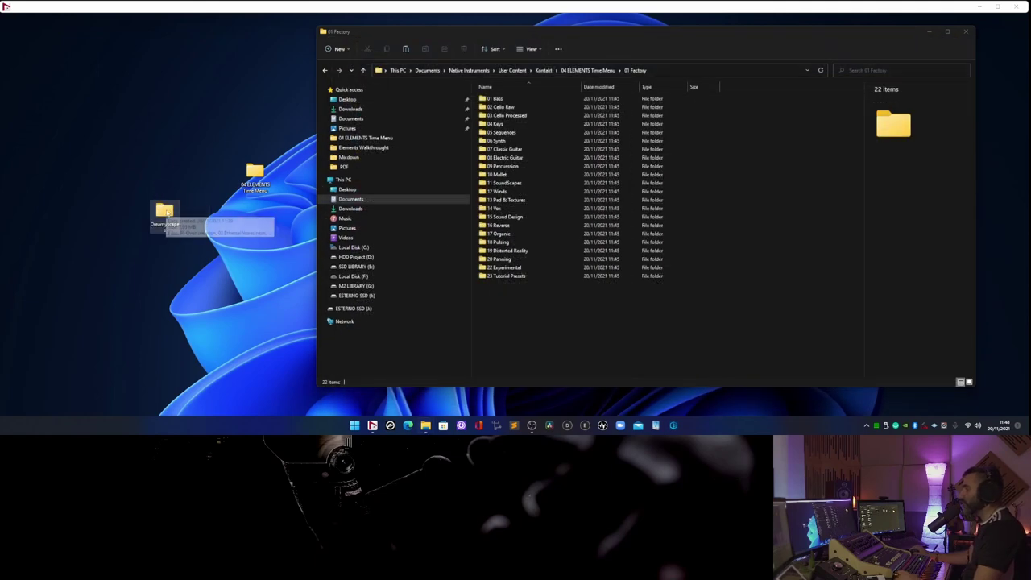
pyautogui.press('super+d')
pyautogui.moveTo(371, 420)
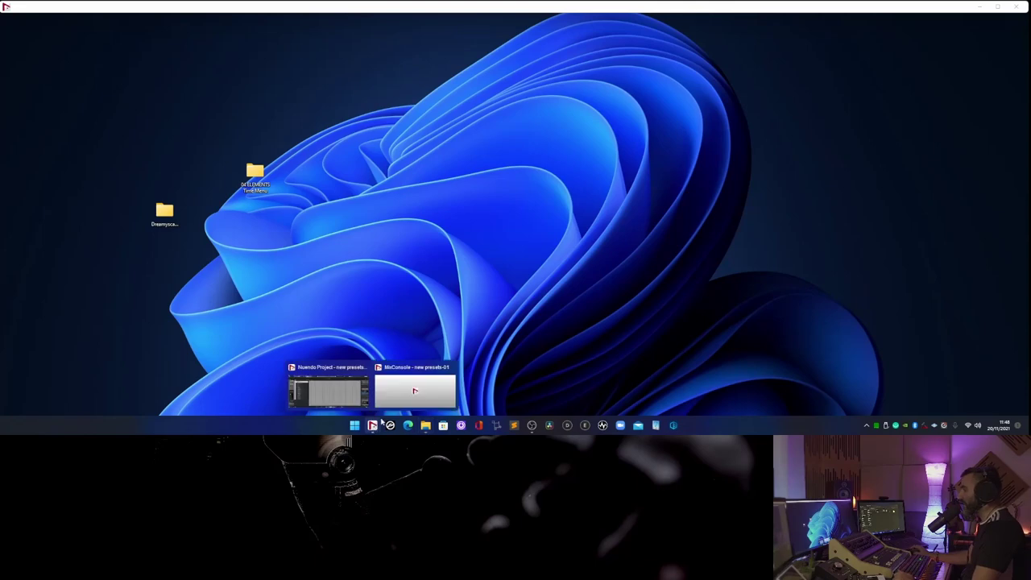
pyautogui.click(330, 389)
pyautogui.click(147, 89)
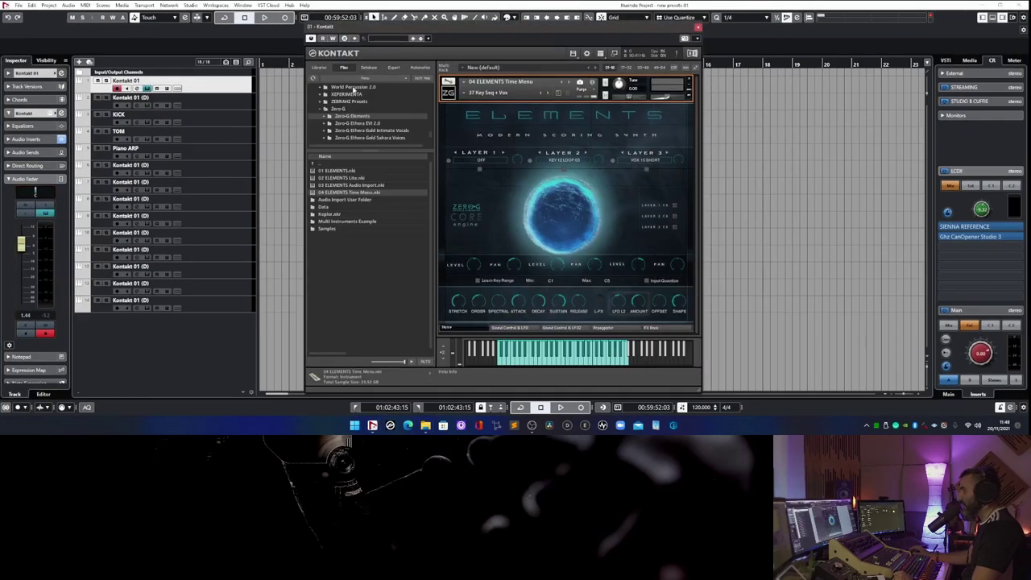
pyautogui.click(448, 84)
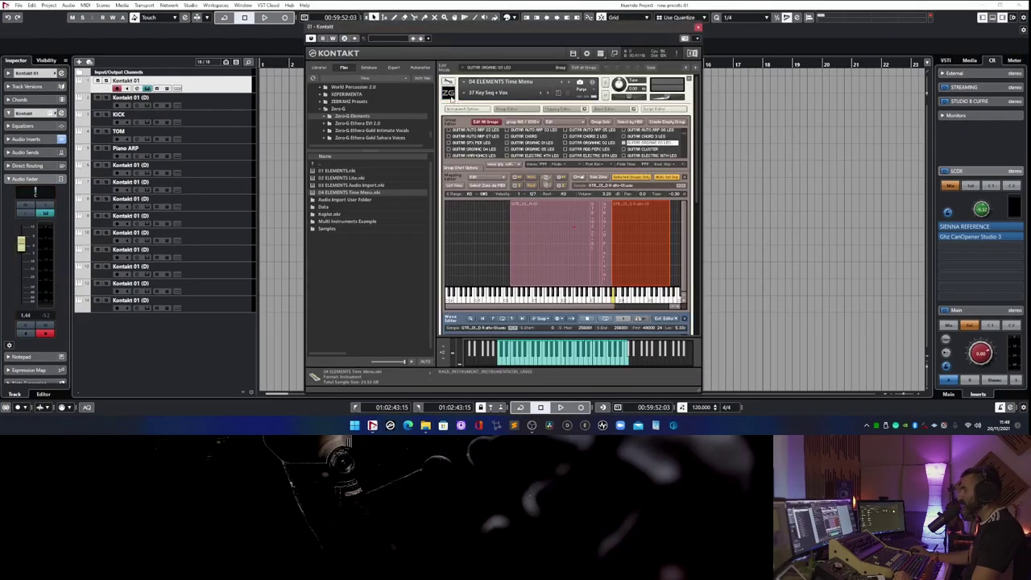
pyautogui.click(457, 109)
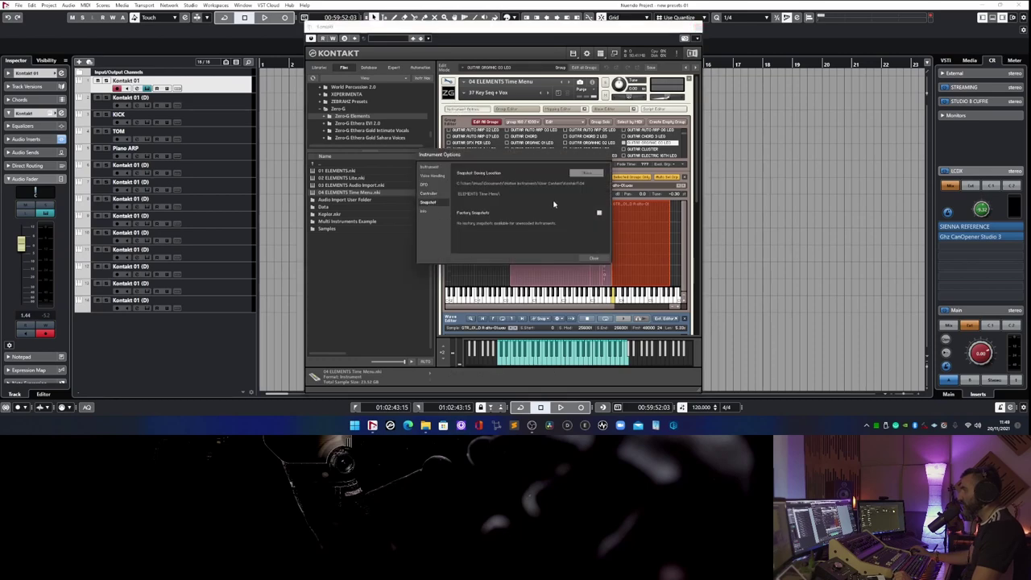
pyautogui.click(586, 173)
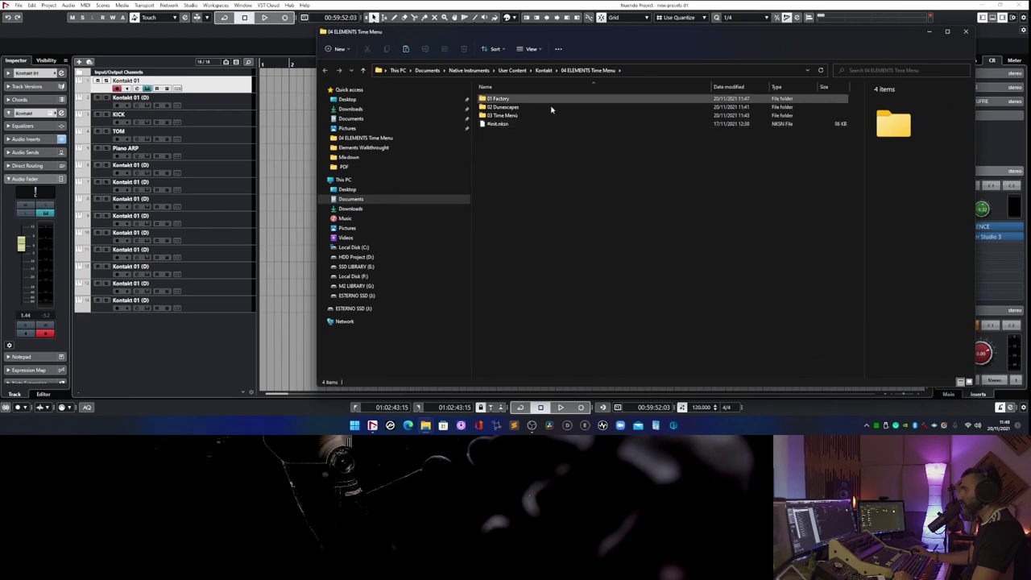
# Clear the Nuendo and Kontakt windows away and copy the Dreamyscapes folder from the desktop into the 04 ELEMENTS Time Menu folder.
pyautogui.click(984, 6)
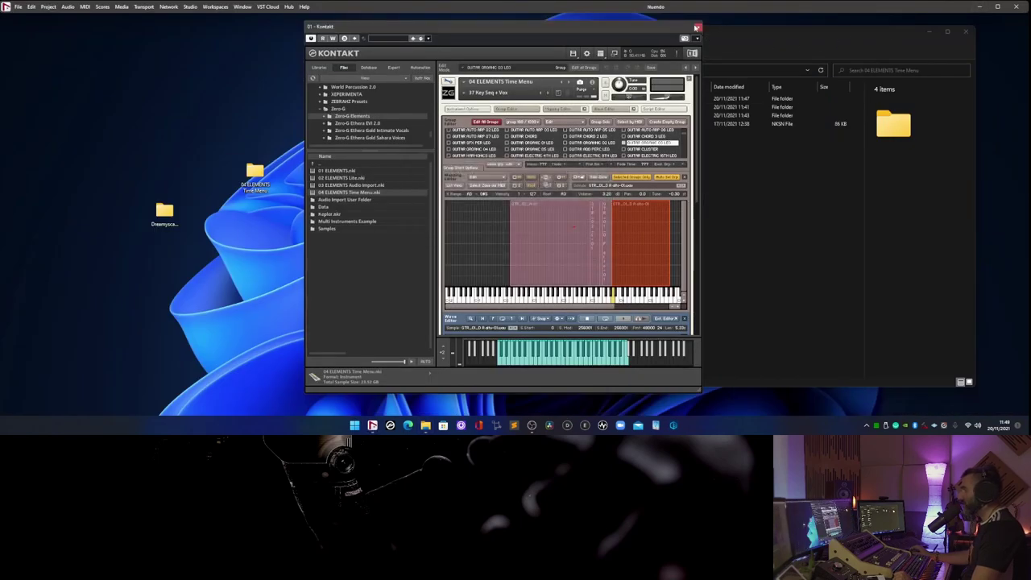
pyautogui.click(698, 27)
pyautogui.moveTo(164, 213); pyautogui.dragTo(161, 236)
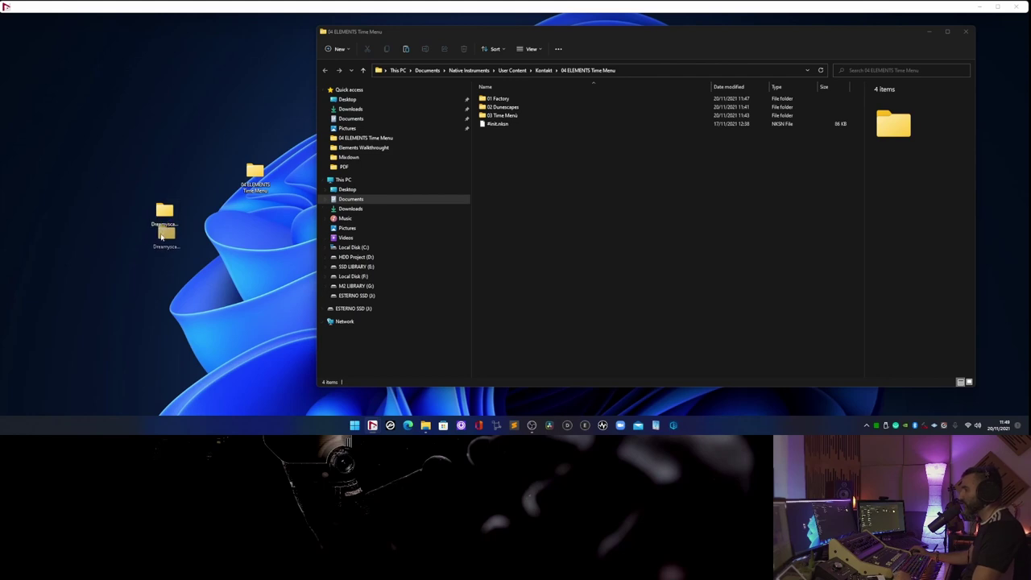
pyautogui.moveTo(161, 236); pyautogui.dragTo(603, 256)
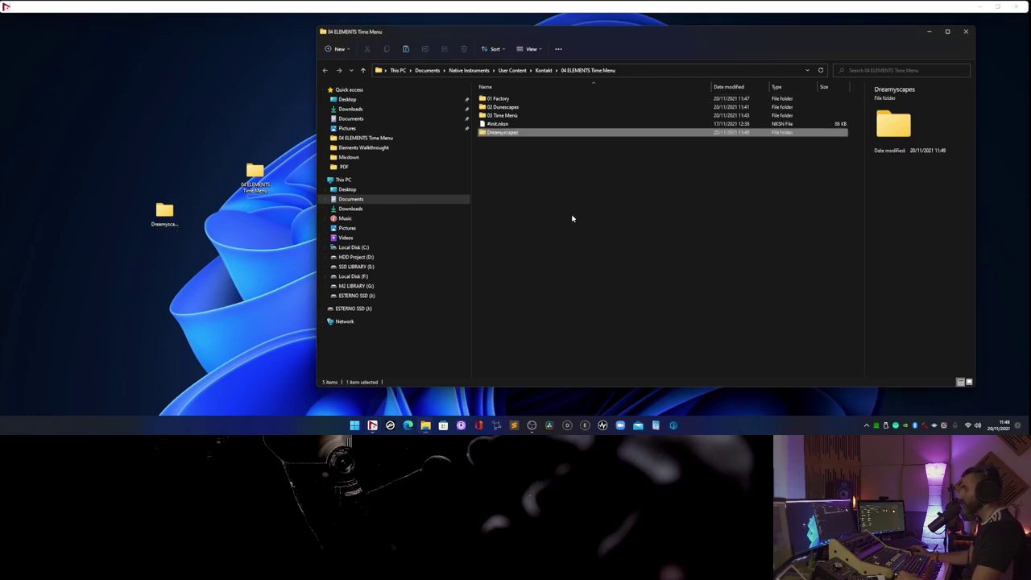
# Rename the copied Dreamyscapes folder as 04 Dreamyscapes.
pyautogui.press('F2')
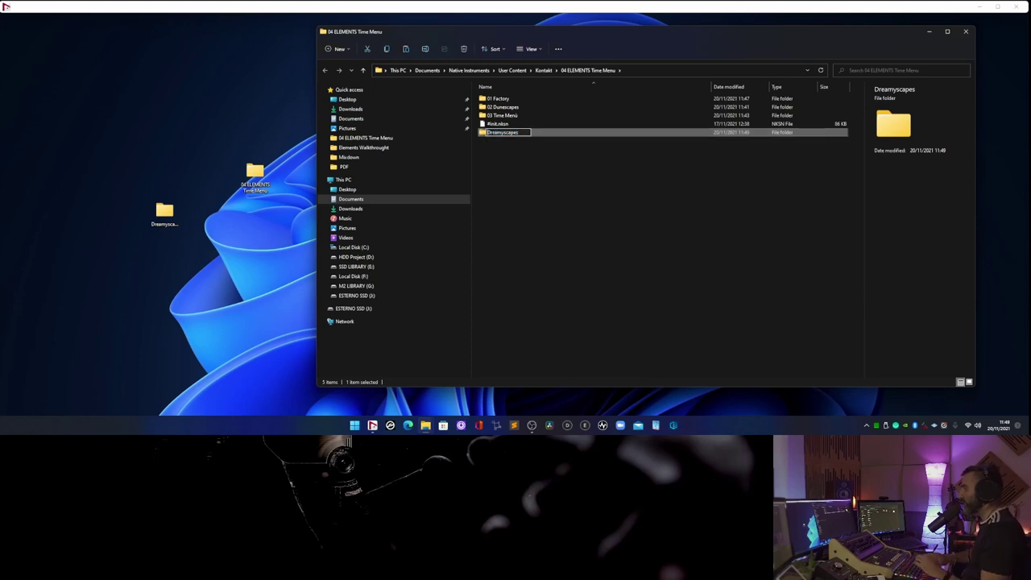
pyautogui.press('Home')
pyautogui.write('04')
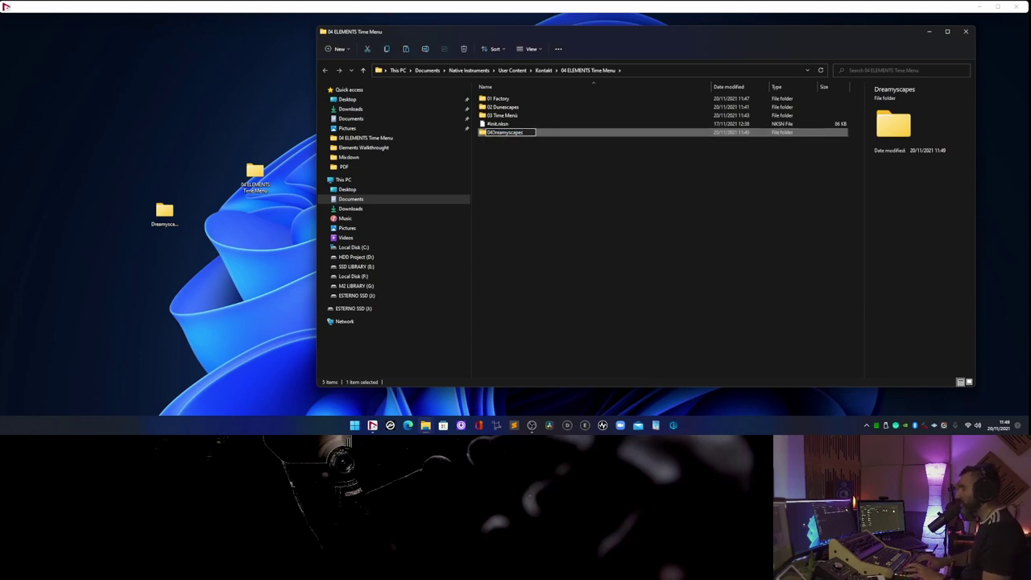
pyautogui.press('Return')
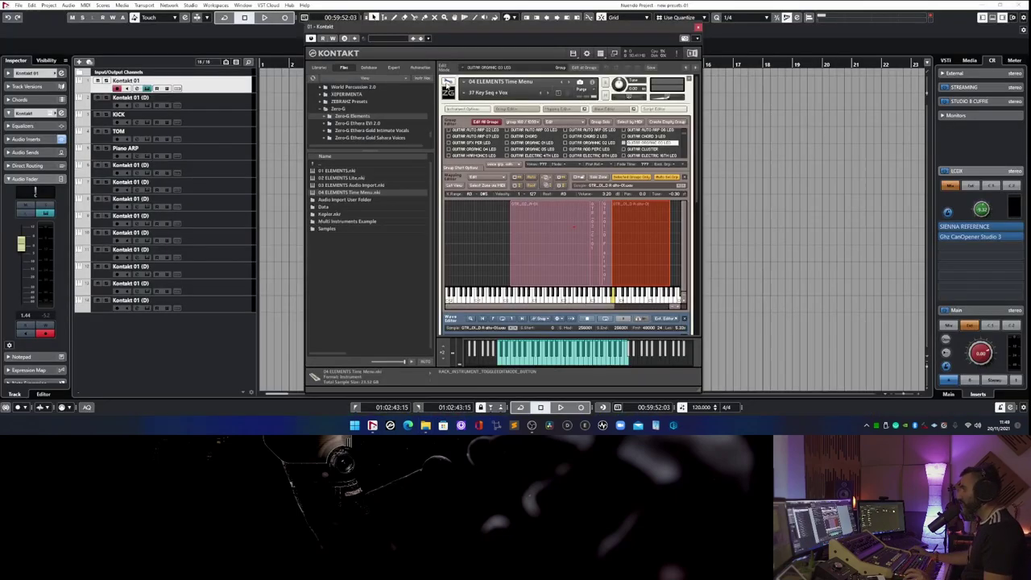
# Leave the instrument edit view in Kontakt and check the snapshot list's groups, expanding 01 Factory.
pyautogui.click(449, 91)
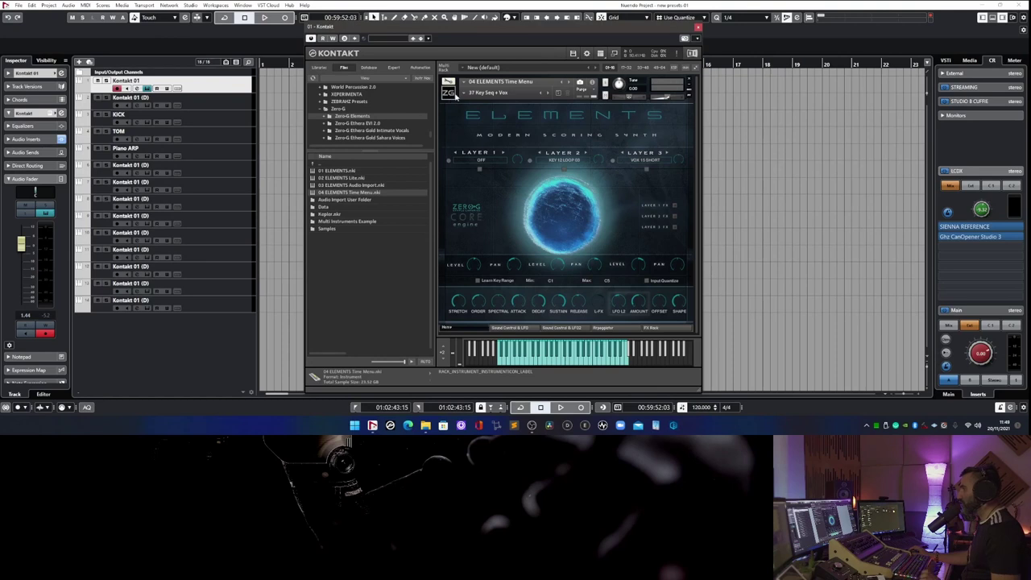
pyautogui.click(456, 95)
pyautogui.moveTo(468, 107)
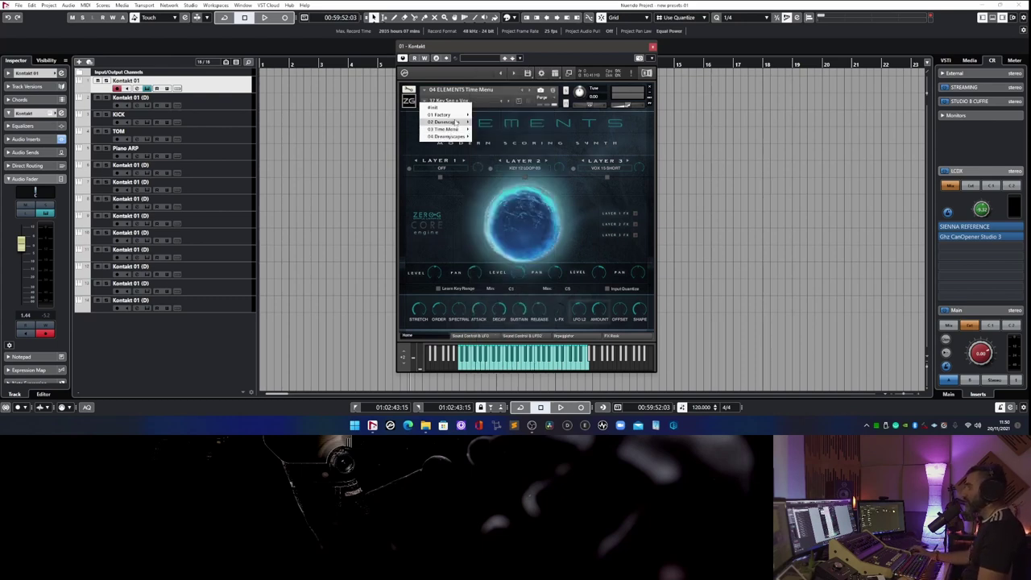
pyautogui.moveTo(456, 118)
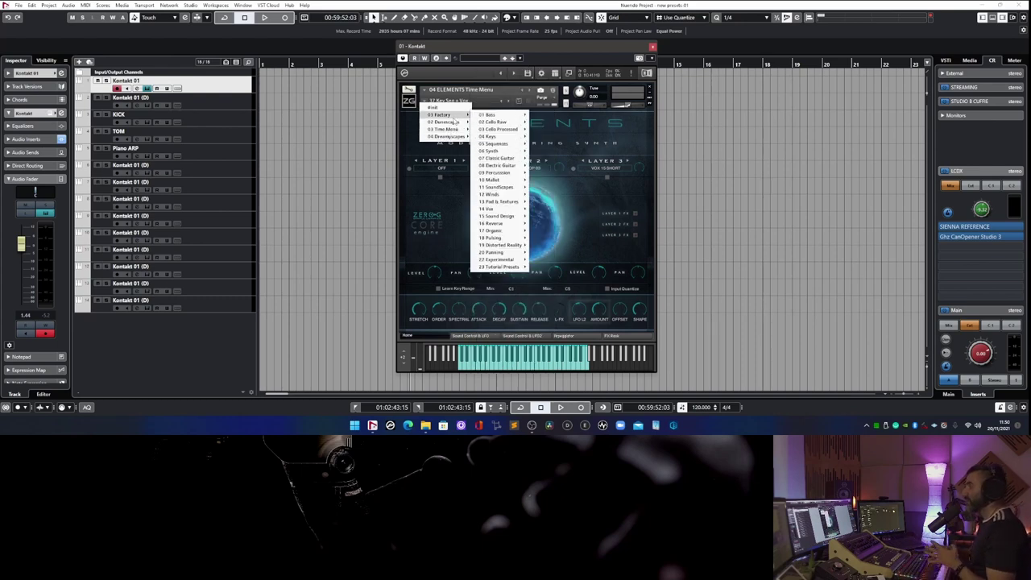